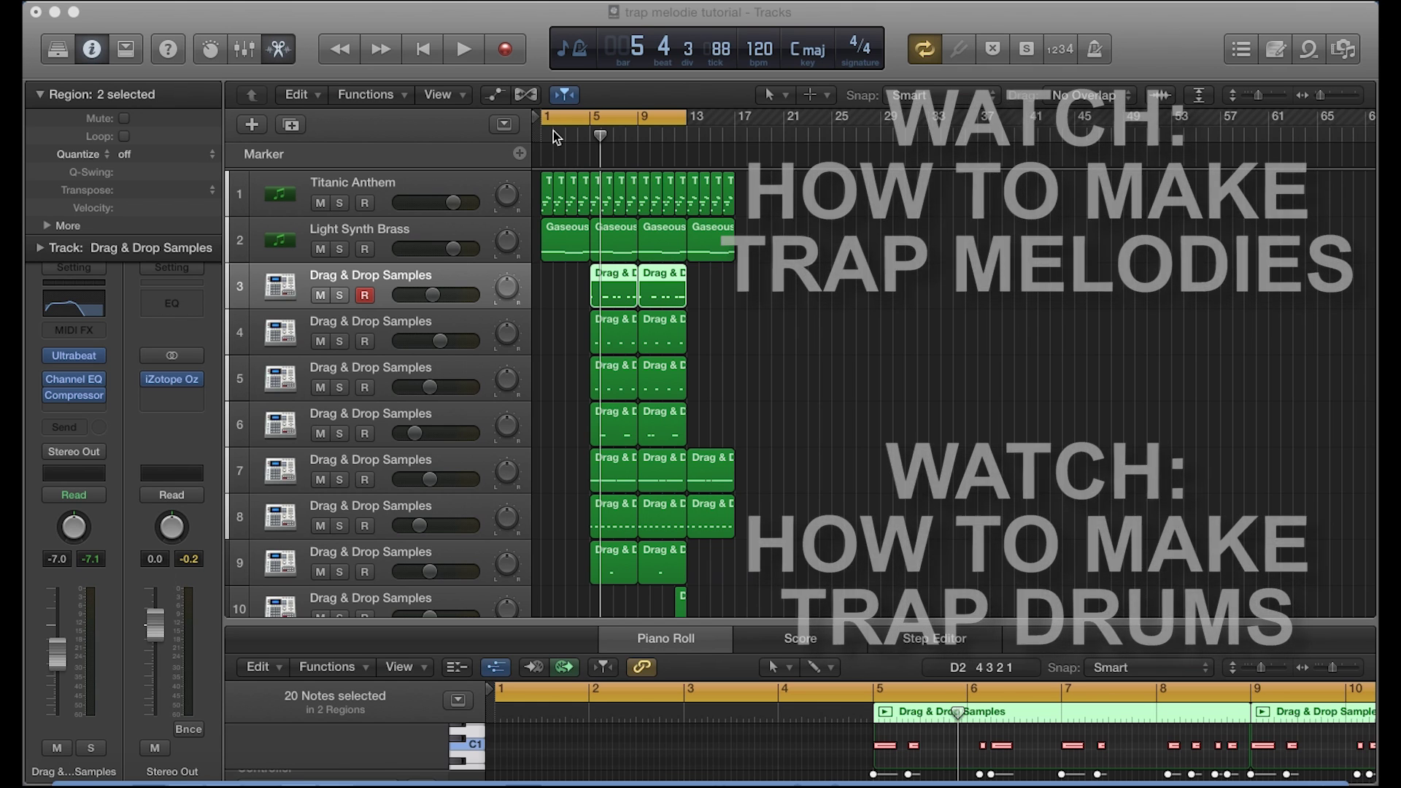
Step: Start the cycle range at bar 5, then play the beat from there and stop it
drag(543, 126, 594, 132)
key(space)
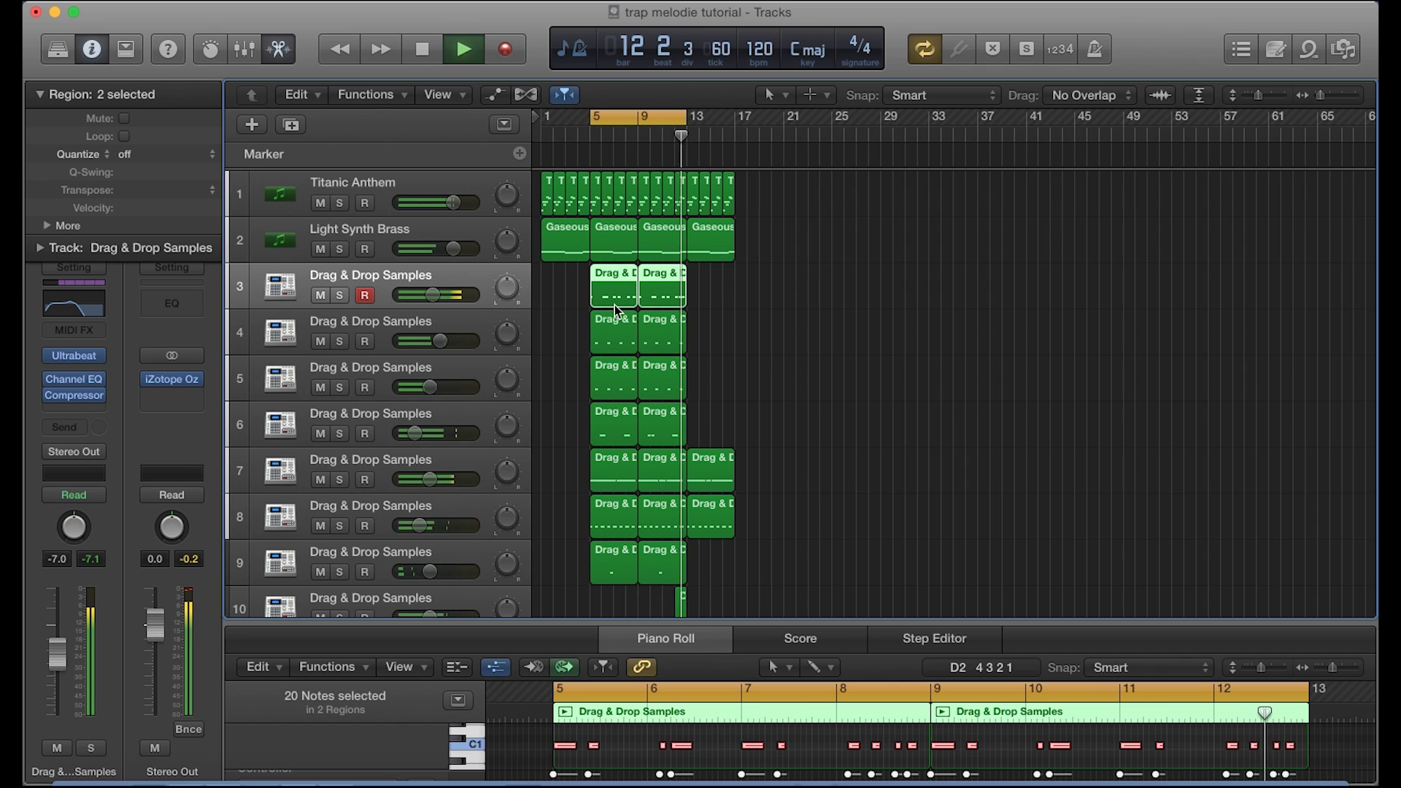
key(space)
scroll(661, 401, down, 1)
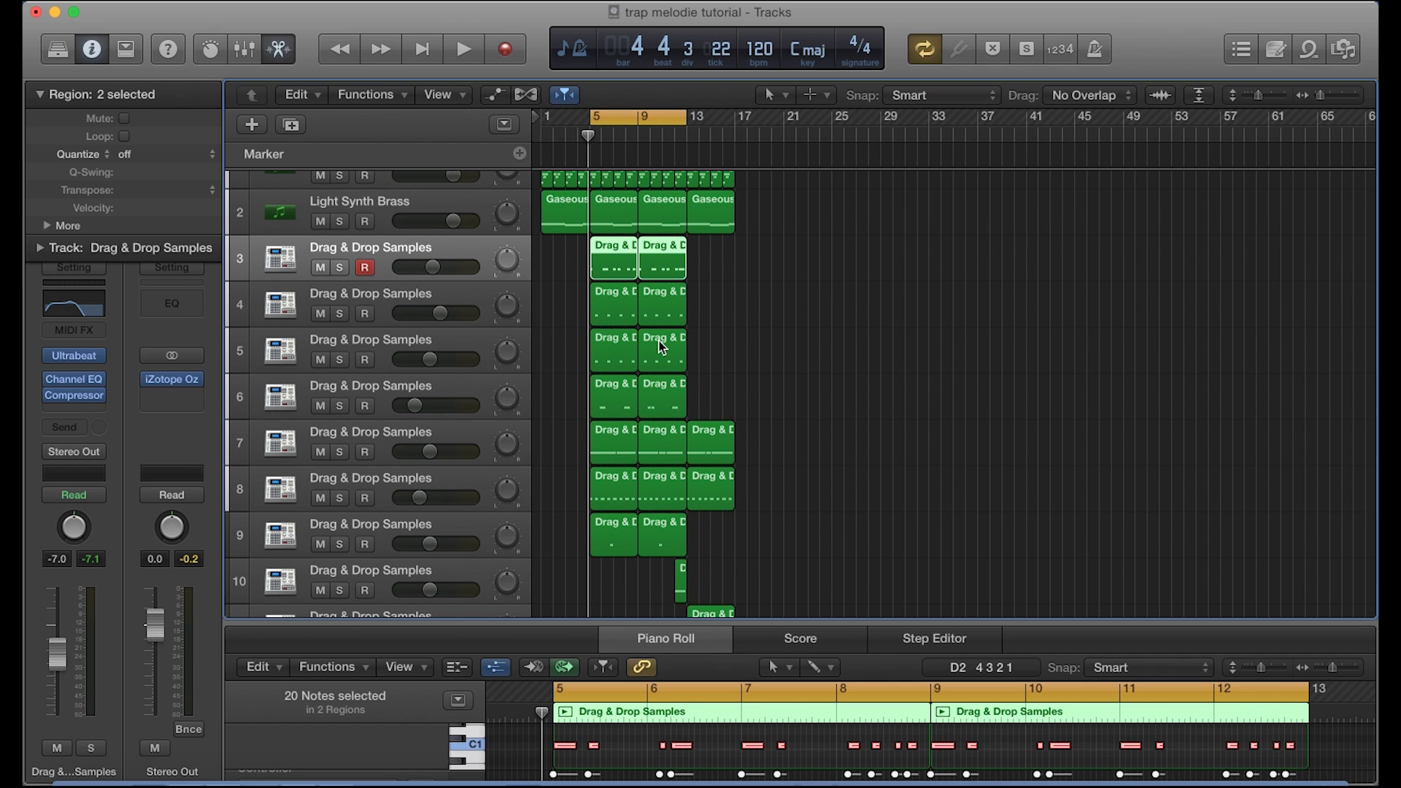
scroll(659, 340, down, 3)
Step: Add one new software instrument track below track 11
click(408, 547)
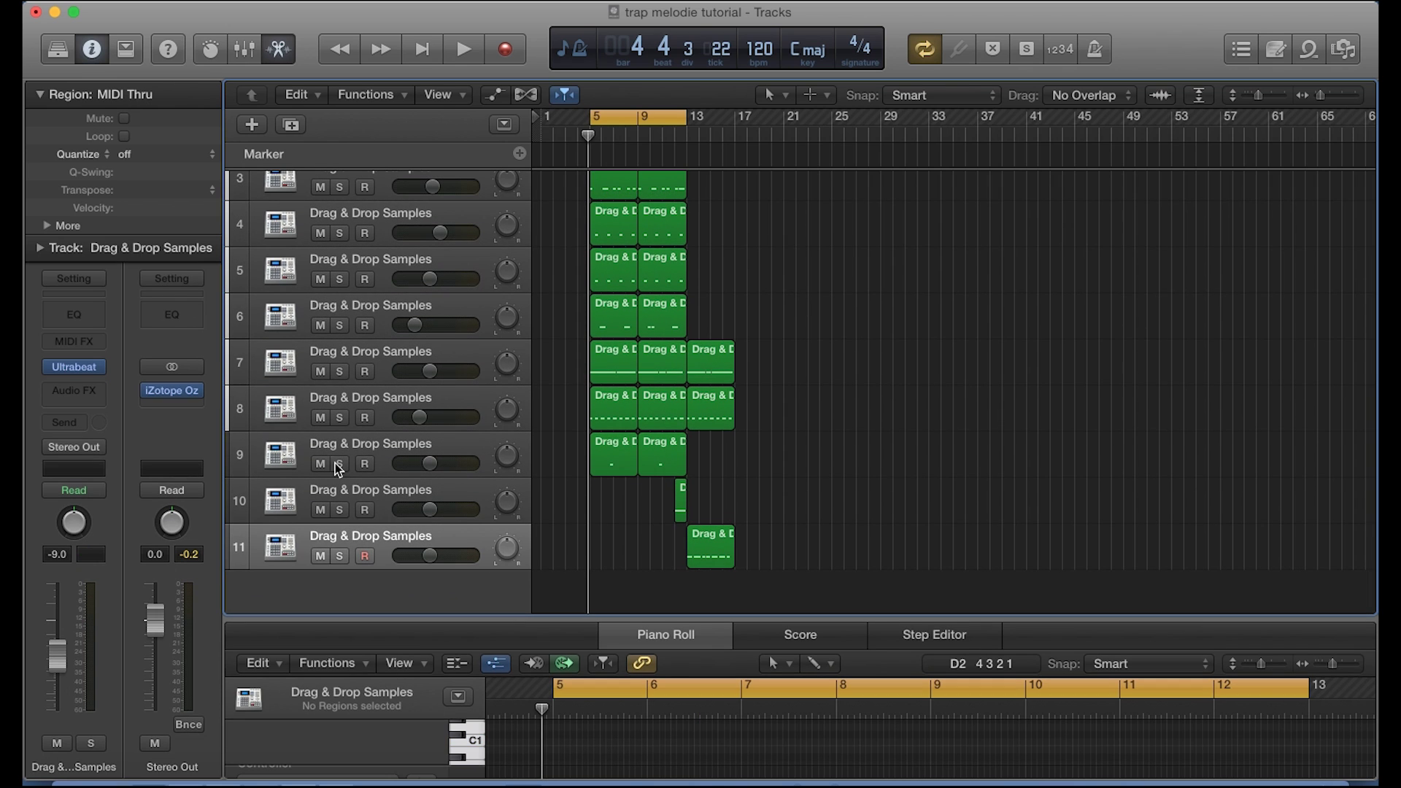
click(252, 124)
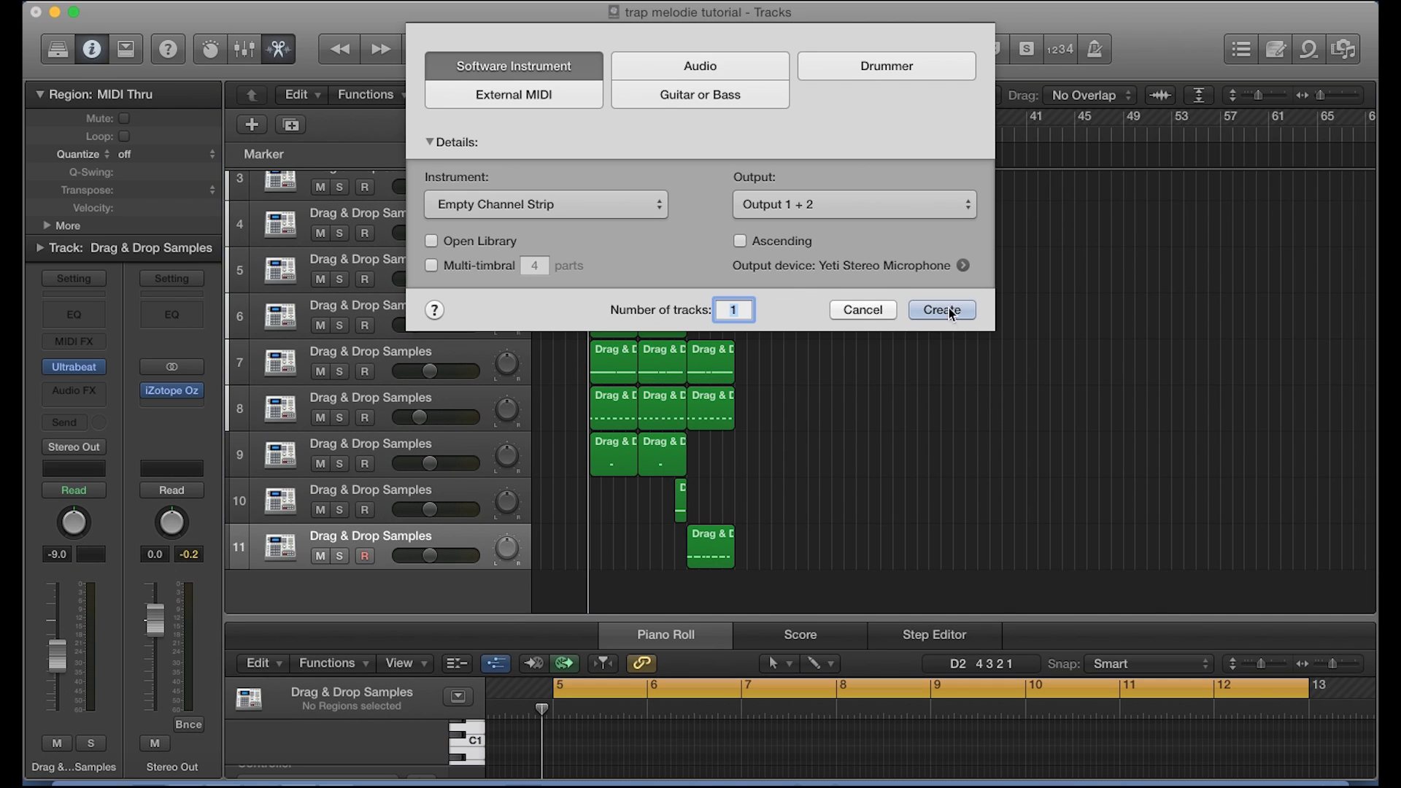
click(942, 310)
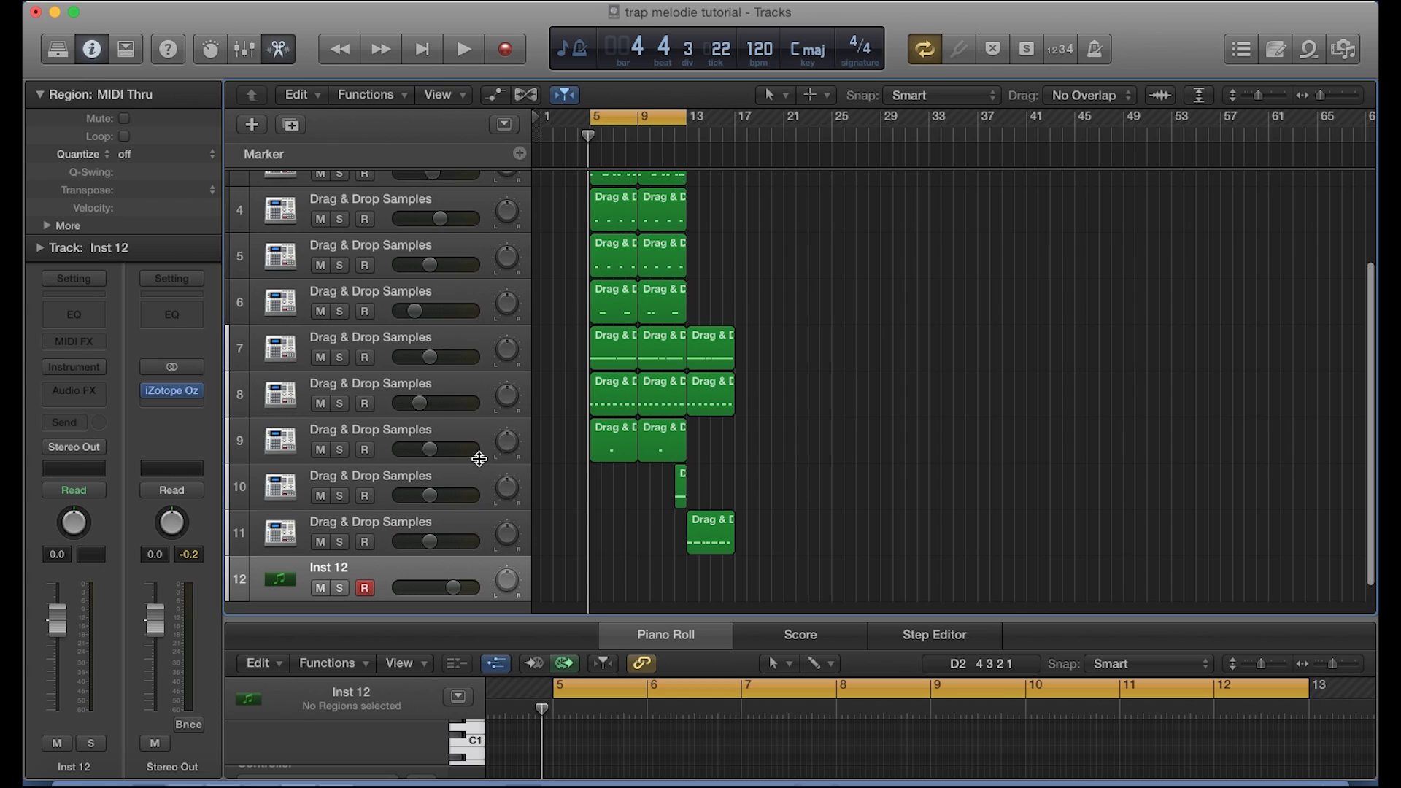
Step: Load the EXS24 sampler with the sf instrument on the new track
click(102, 369)
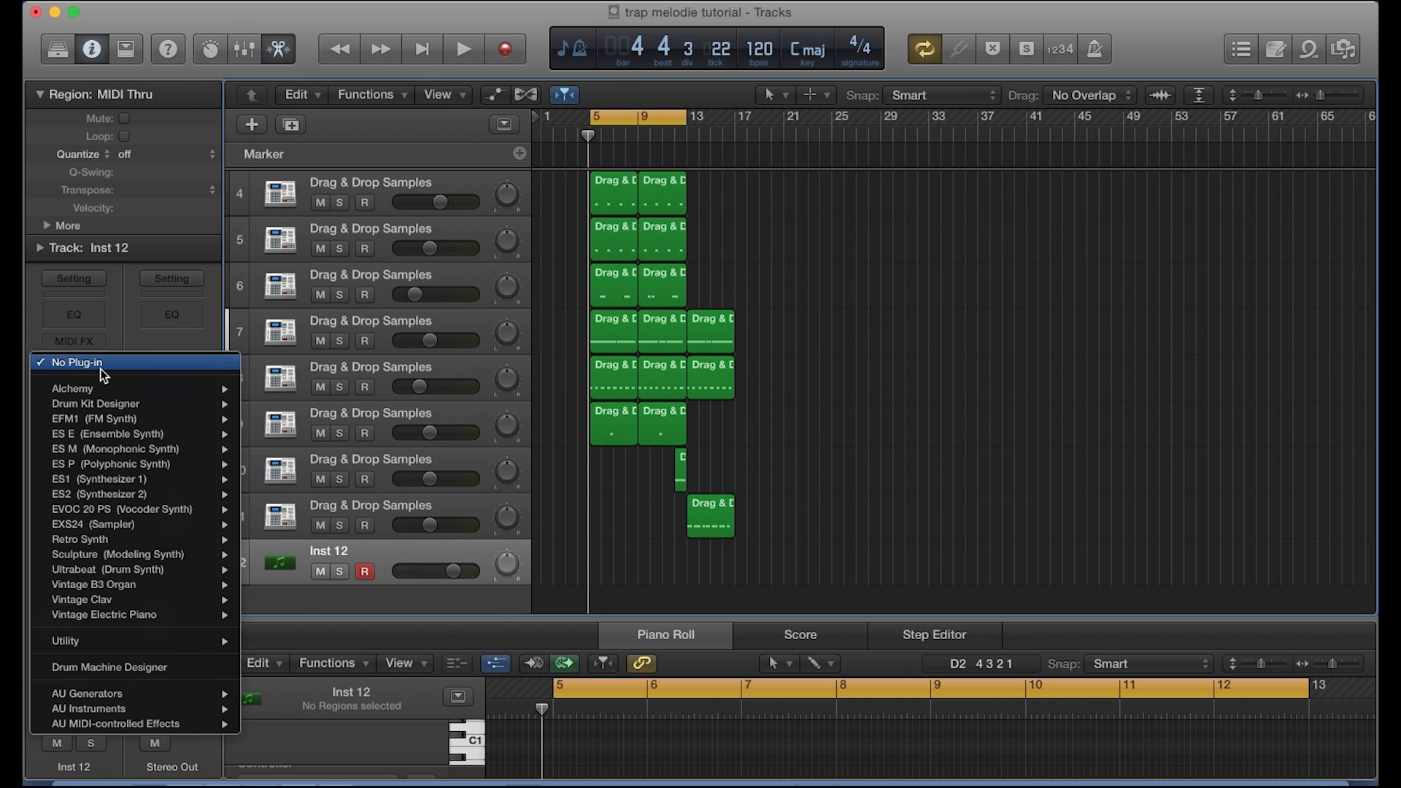
mouse_move(135, 526)
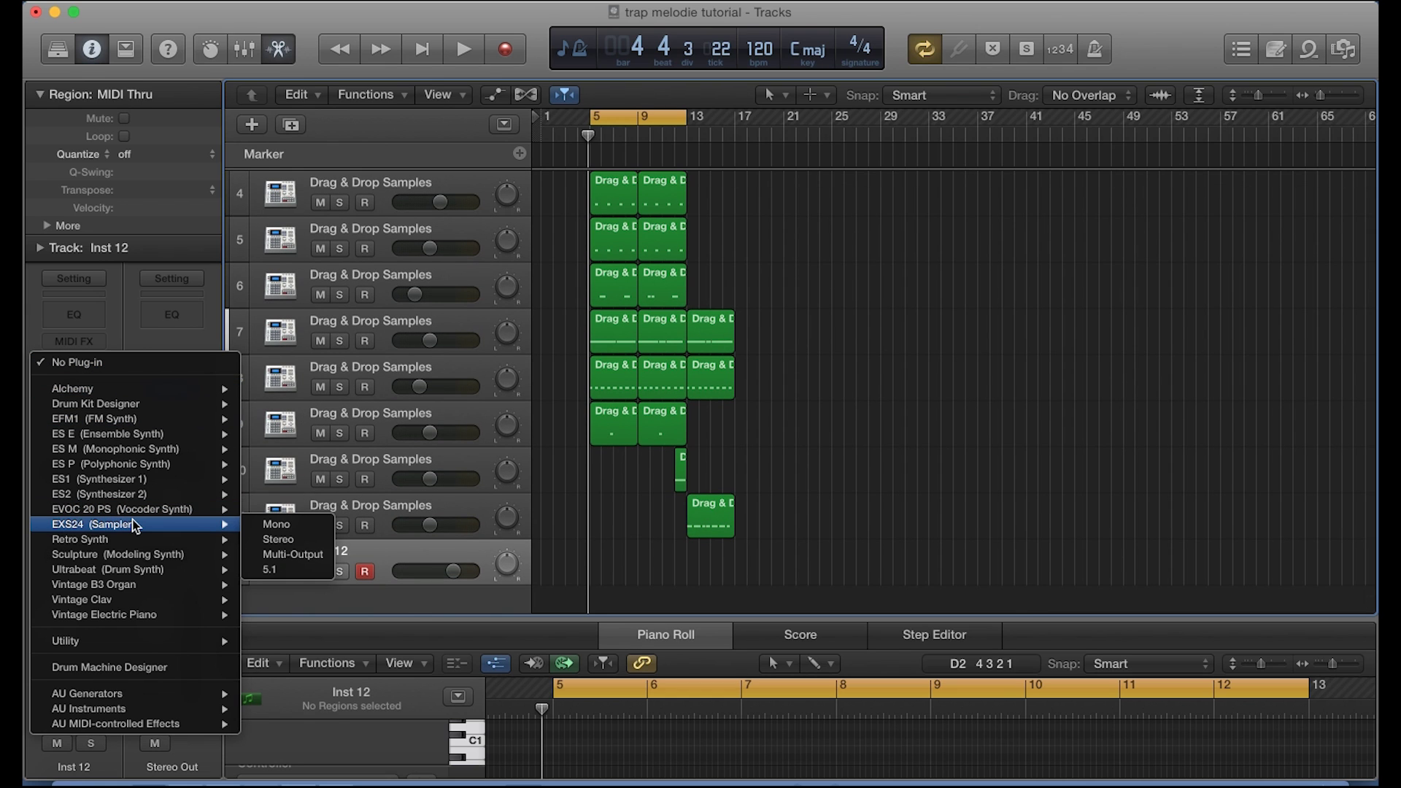
click(310, 542)
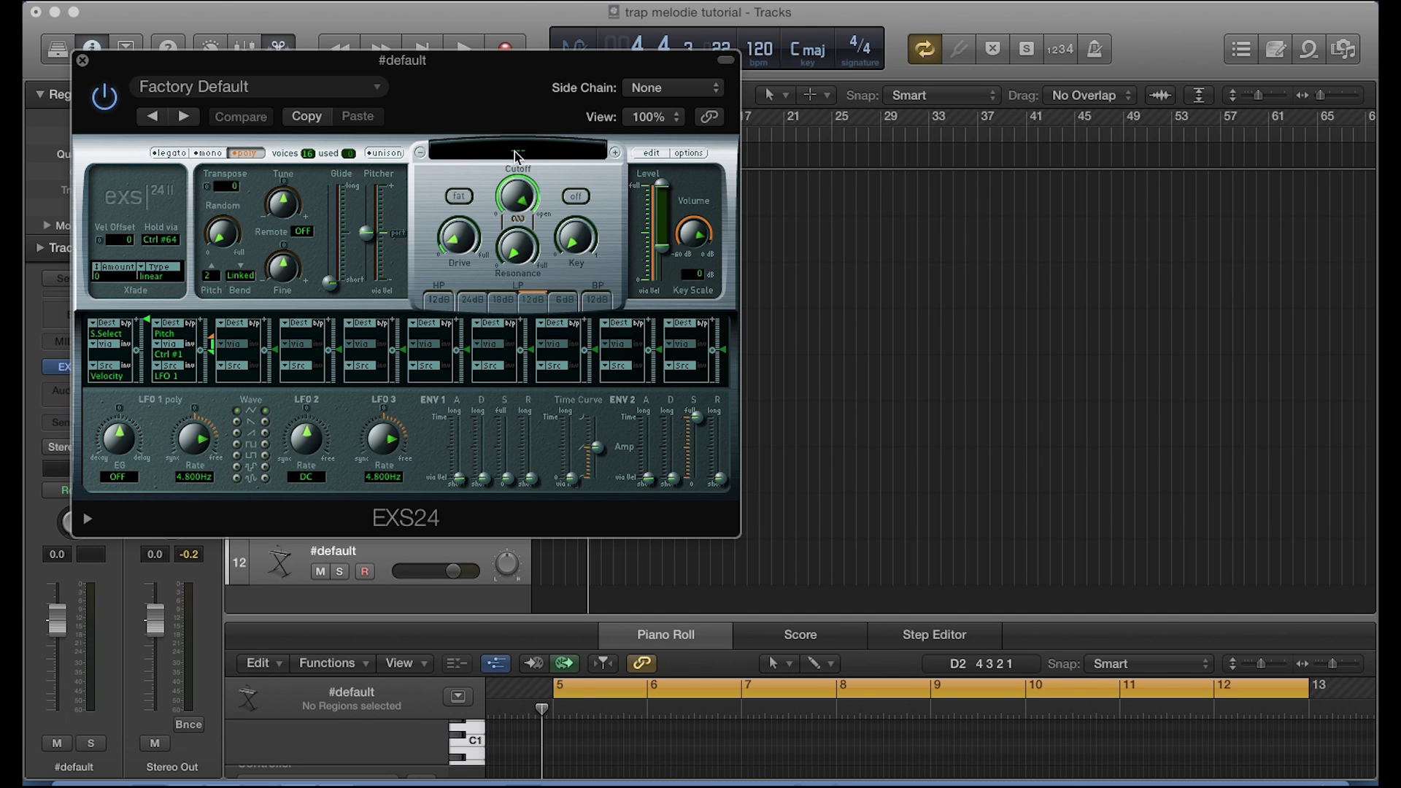
click(516, 154)
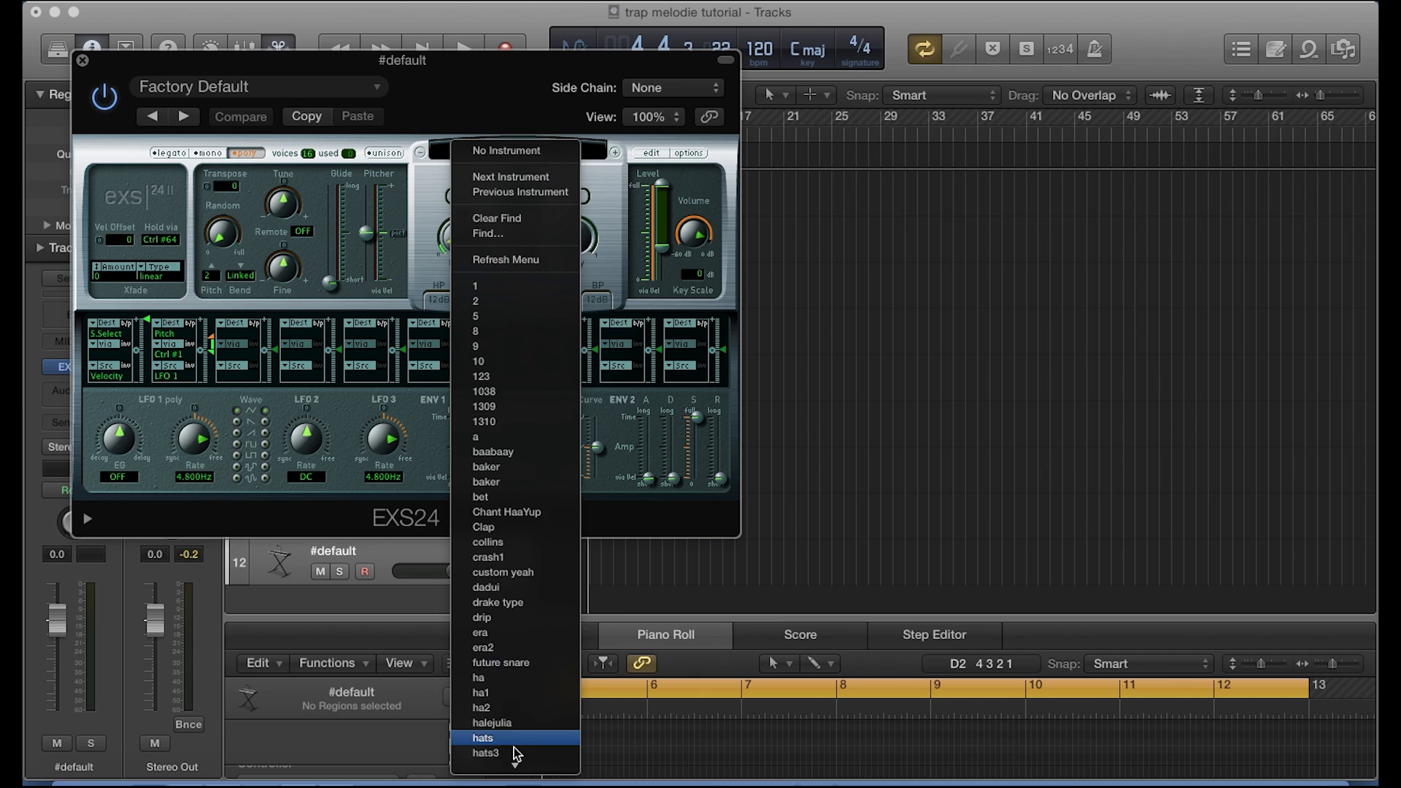
mouse_move(513, 763)
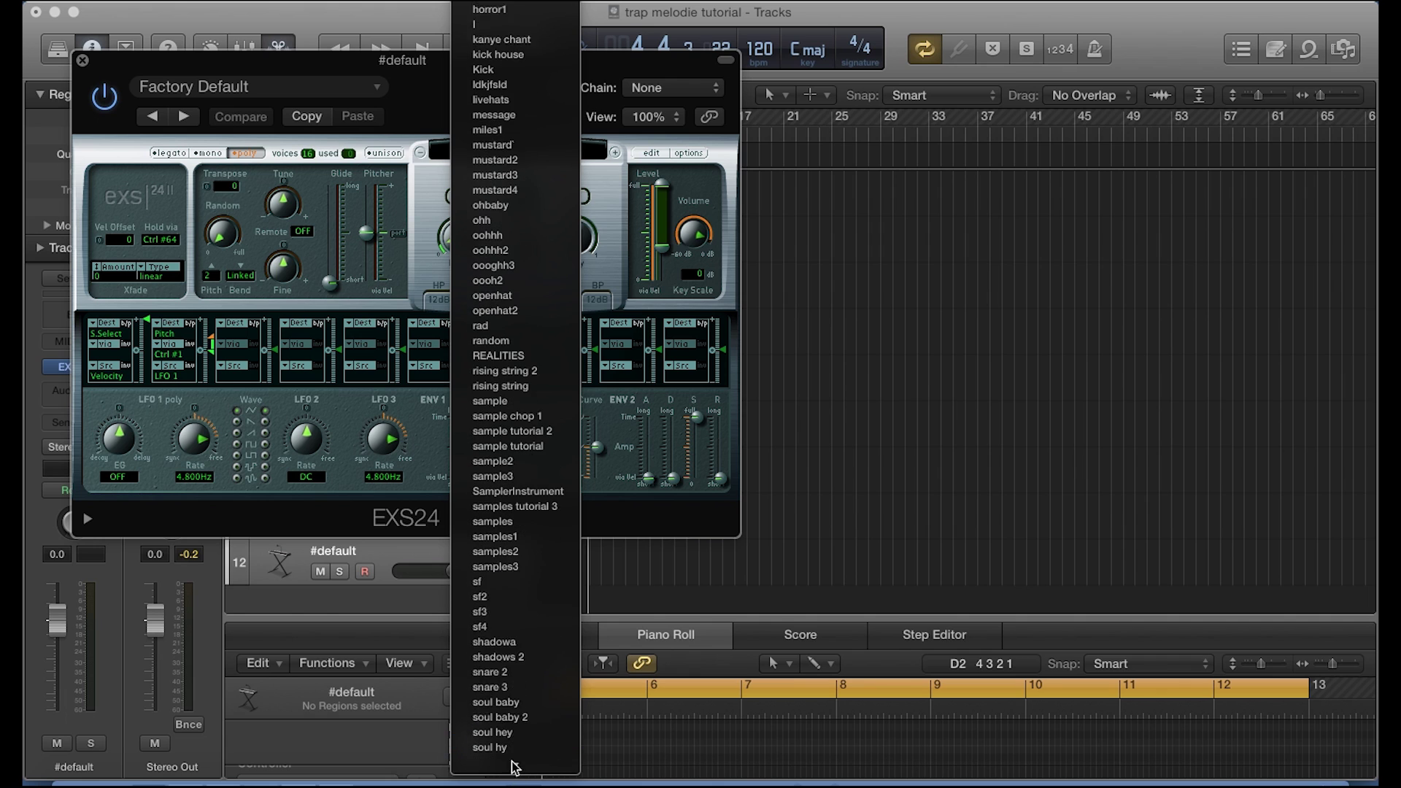
click(496, 559)
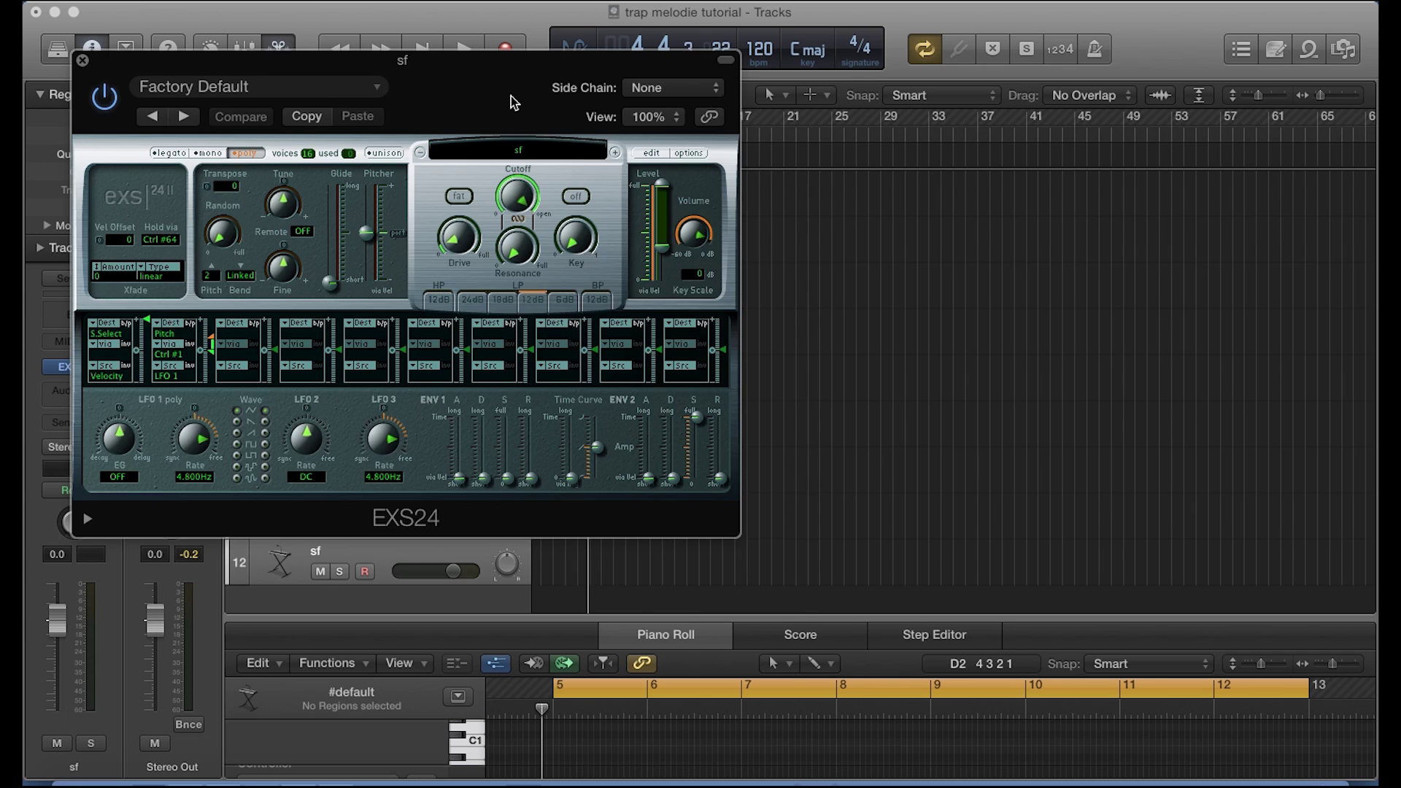
drag(512, 97, 589, 175)
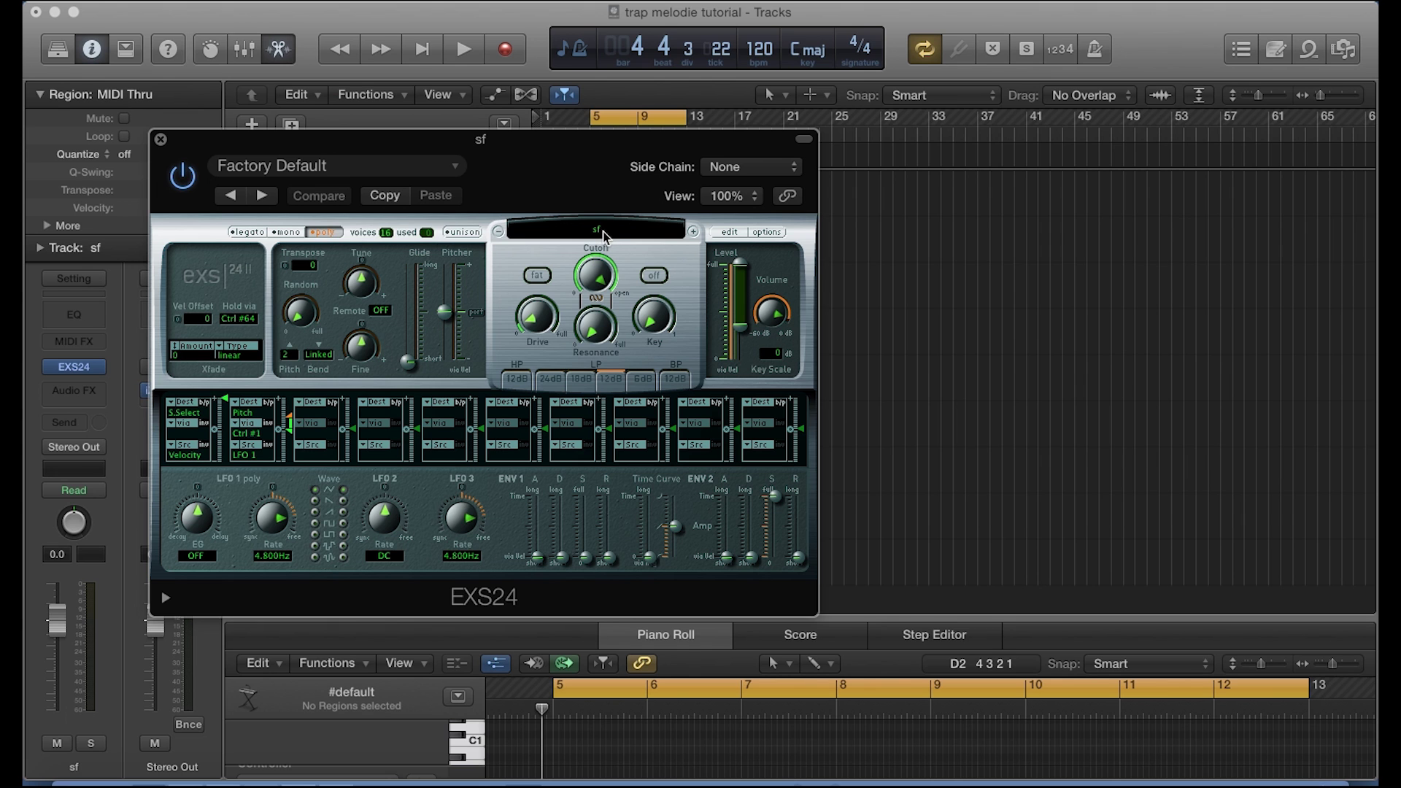
mouse_move(590, 166)
mouse_down()
mouse_move(569, 302)
mouse_move(570, 171)
mouse_up()
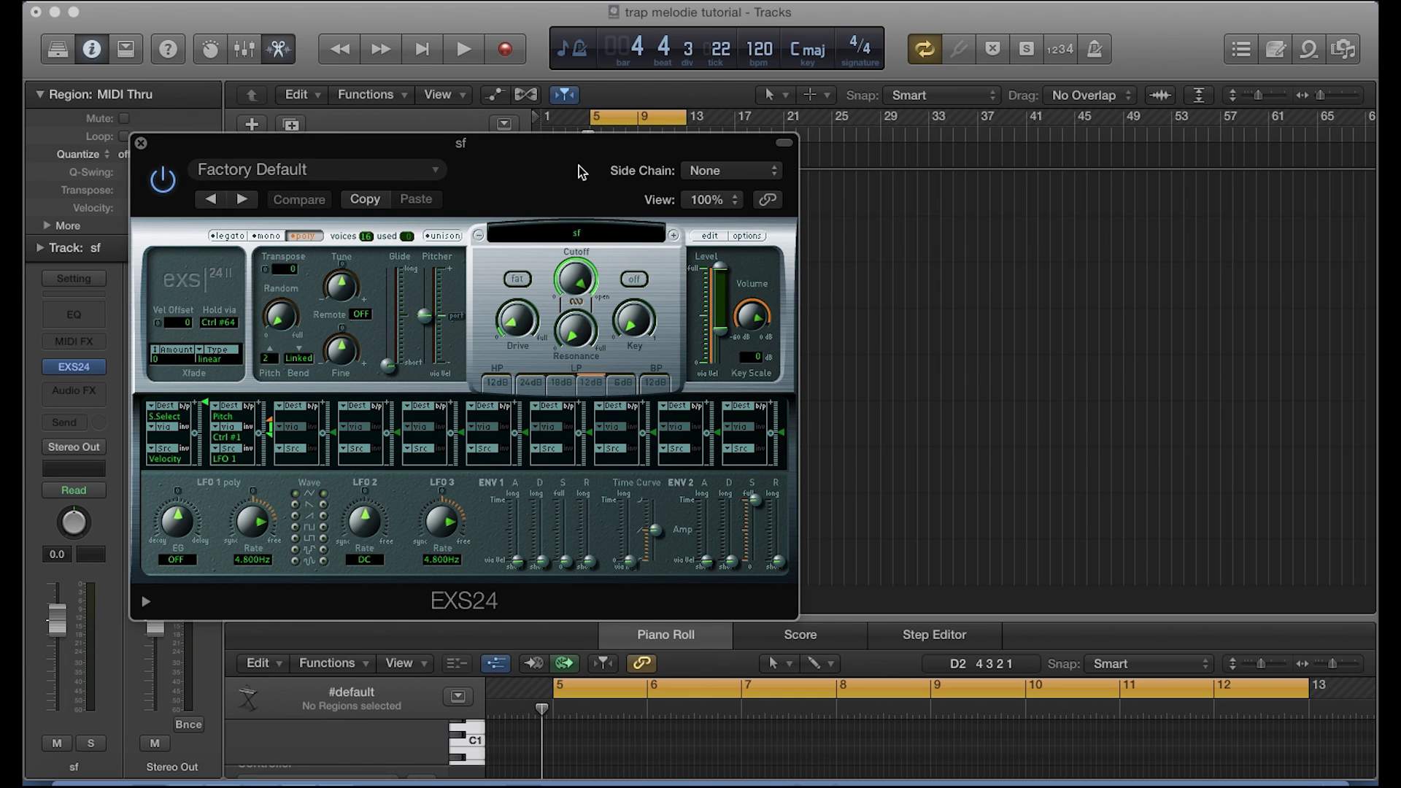
drag(576, 171, 1002, 116)
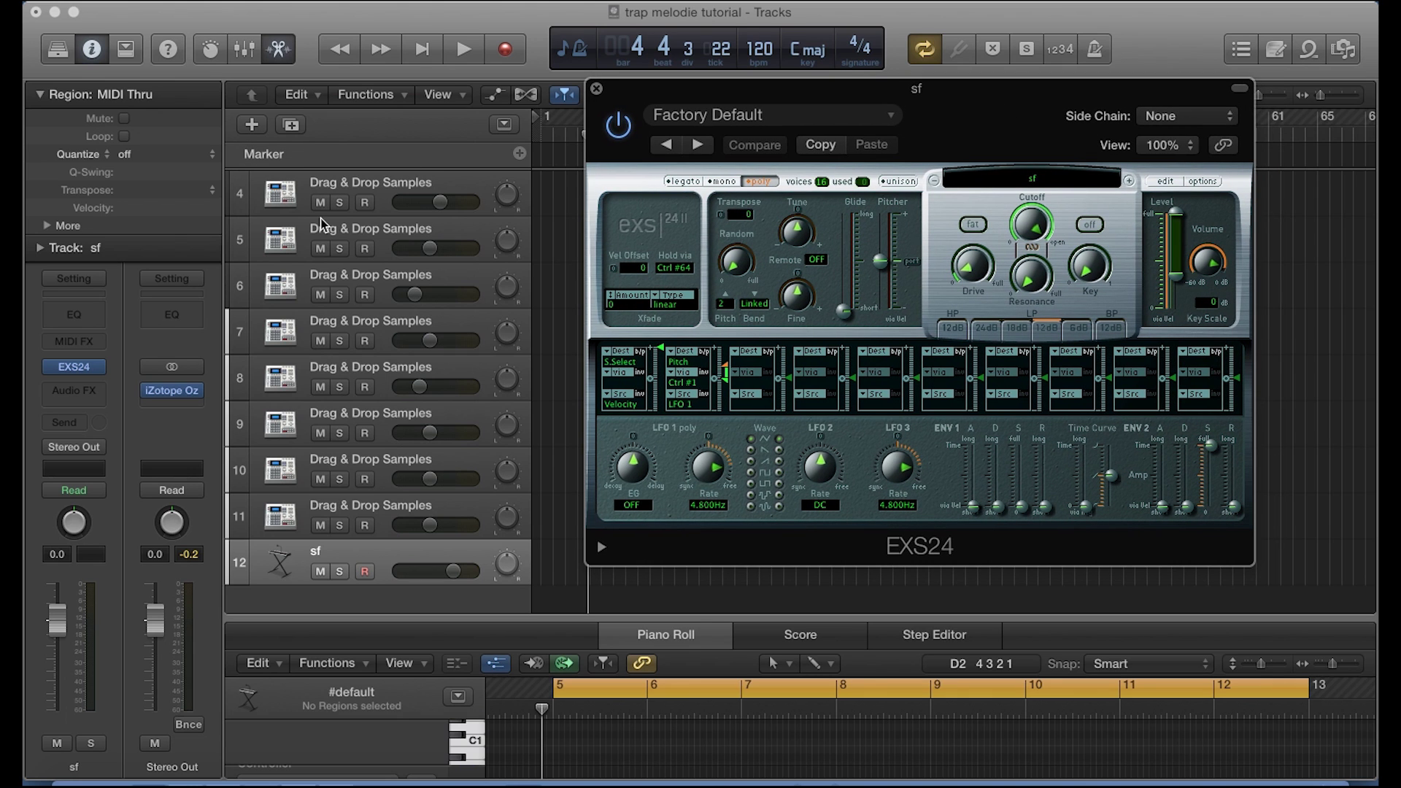
Step: Insert a Channel EQ on the sf track and load its 808 family preset
click(79, 316)
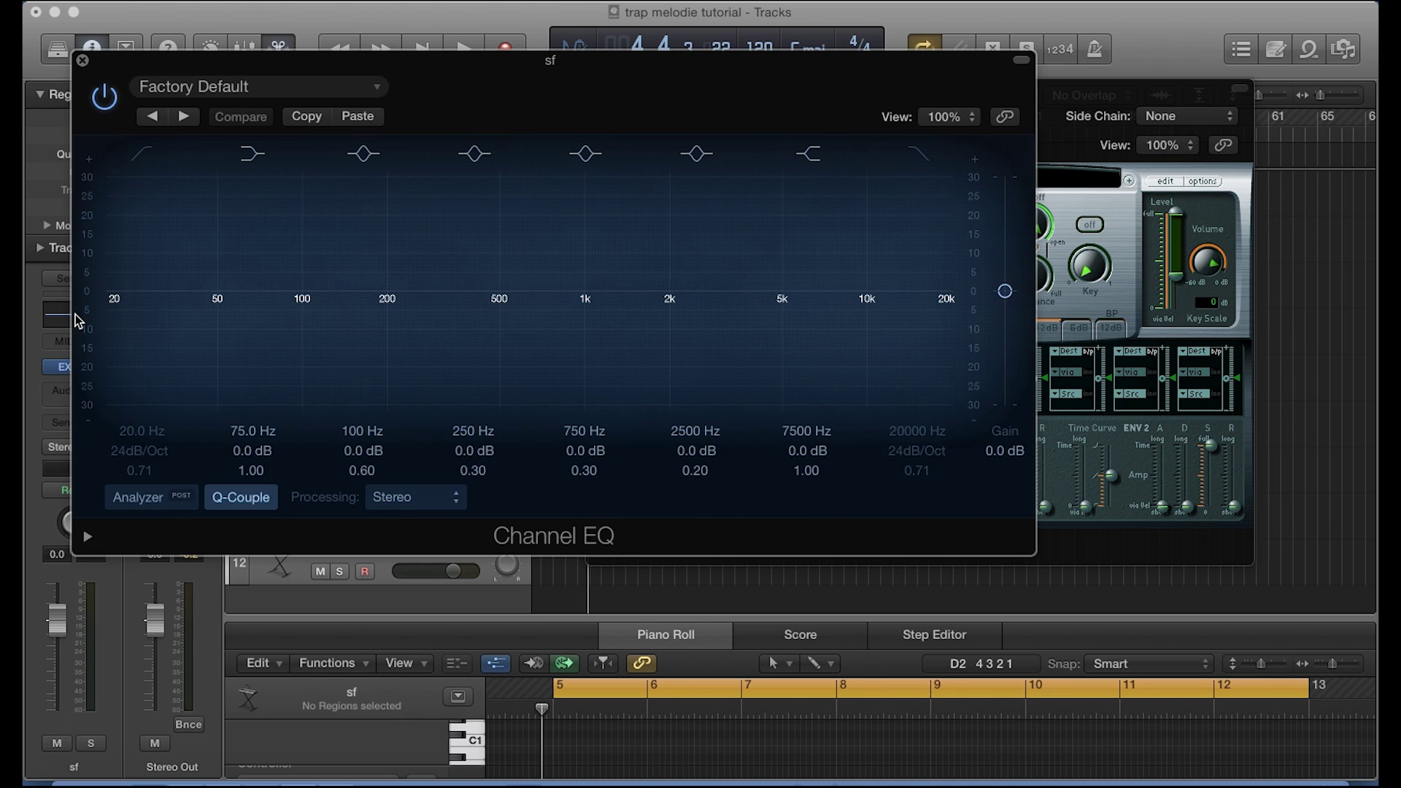
click(286, 86)
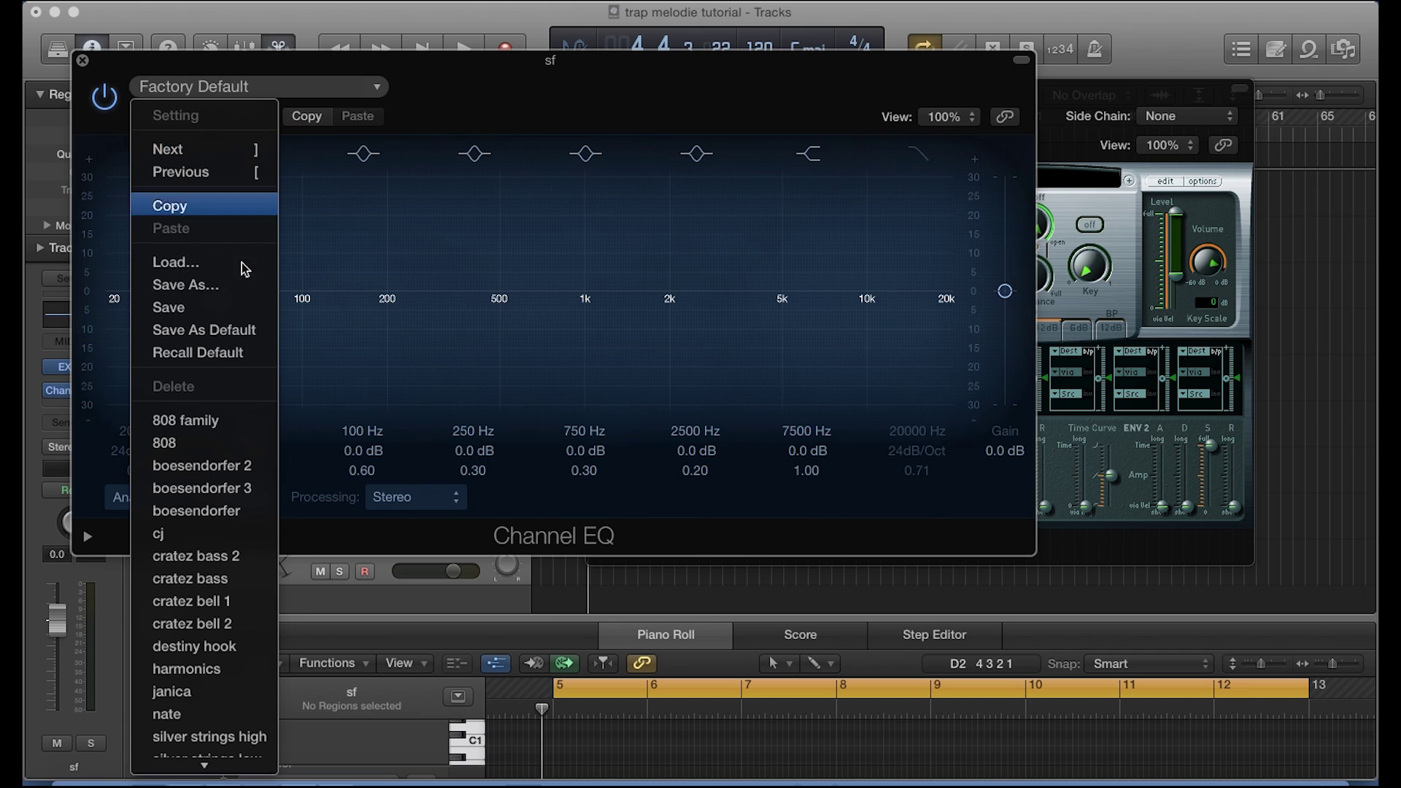
click(208, 429)
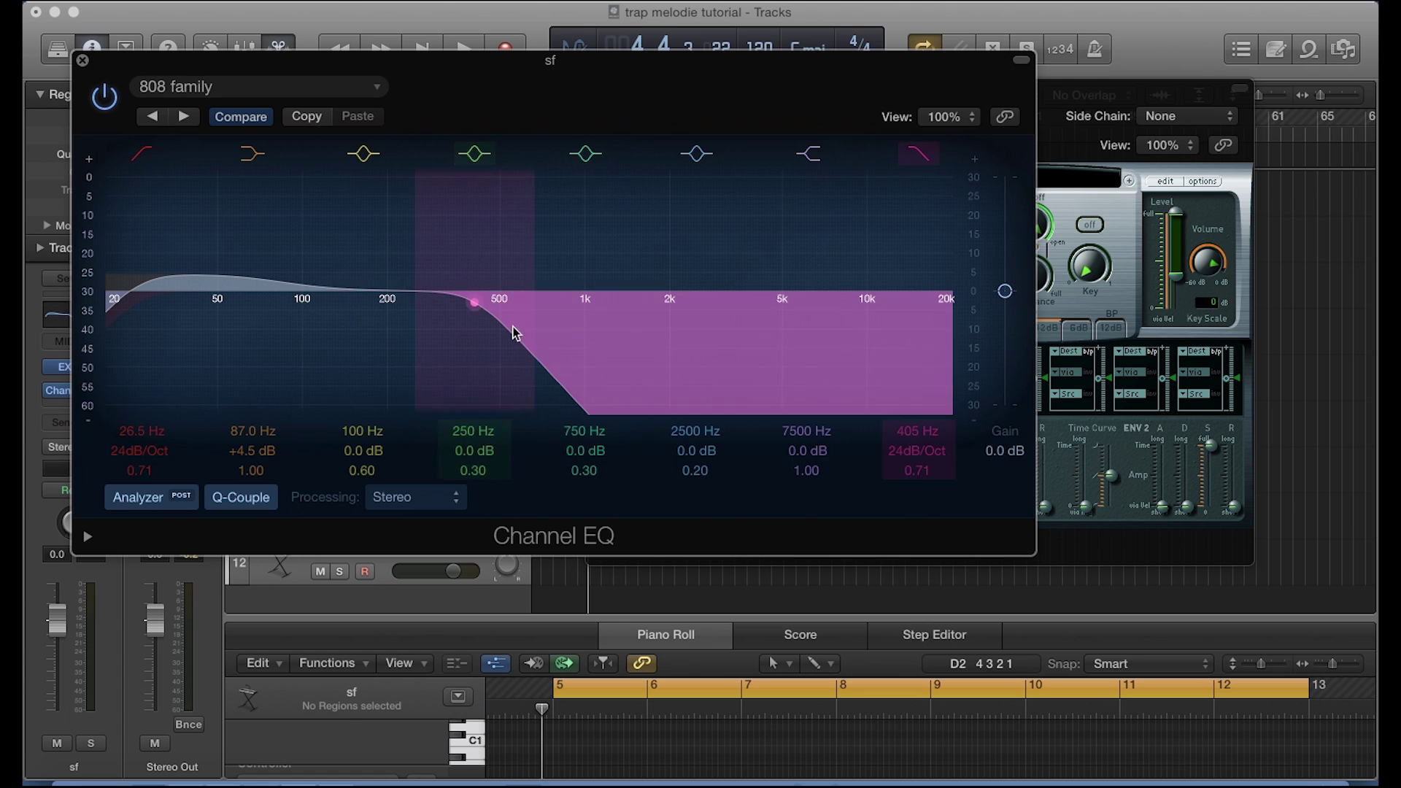
click(83, 60)
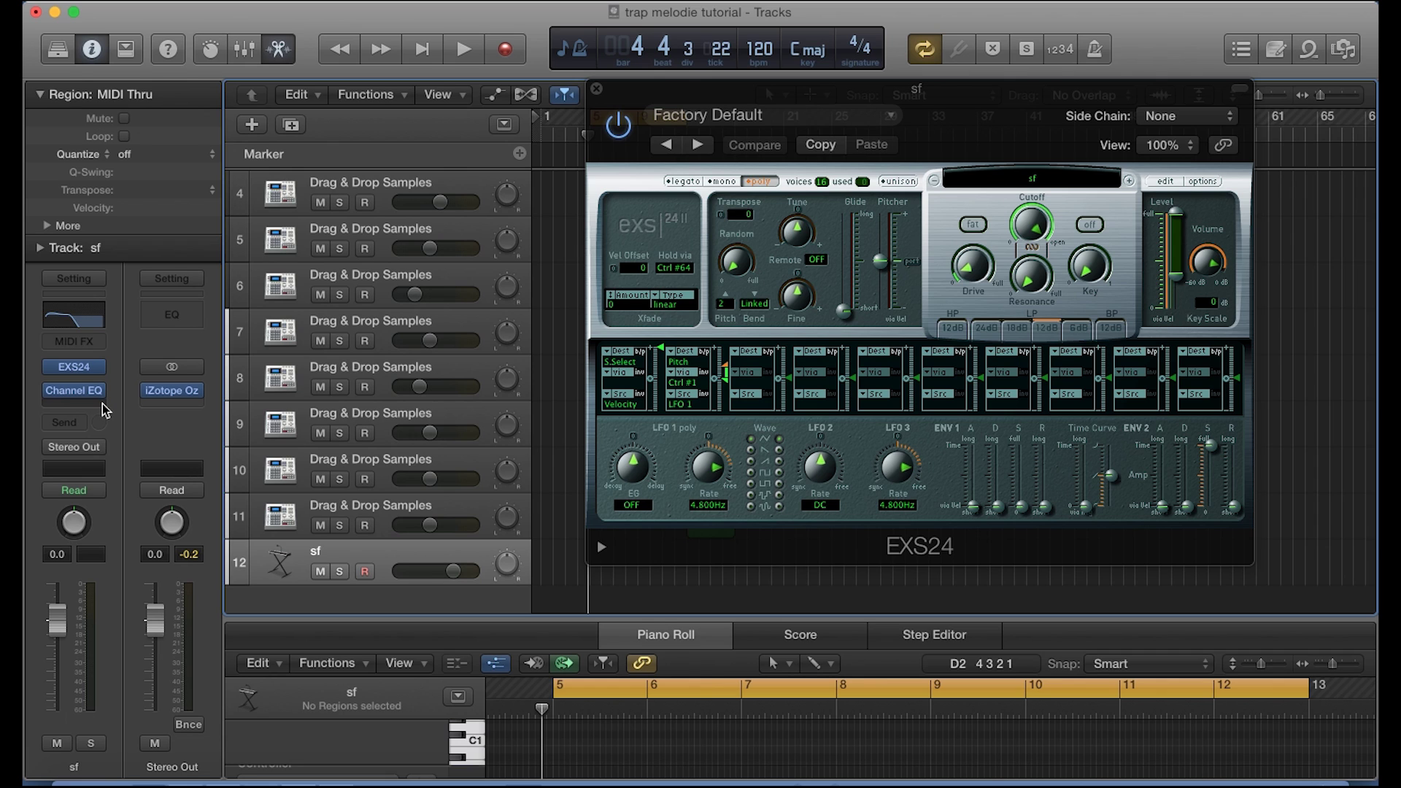
Step: Add Distortion II after the Channel EQ, using the cj 808 2 preset
click(103, 406)
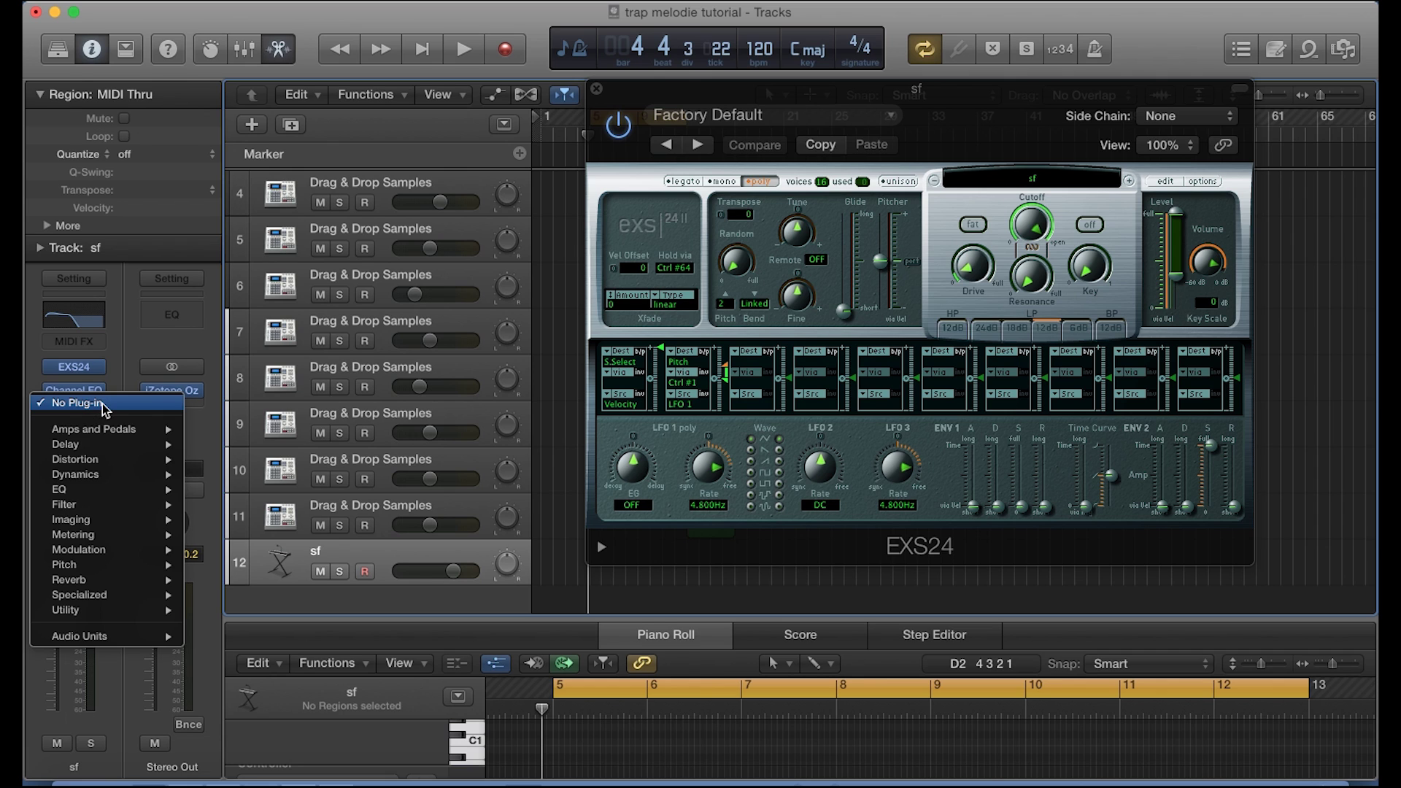
mouse_move(101, 460)
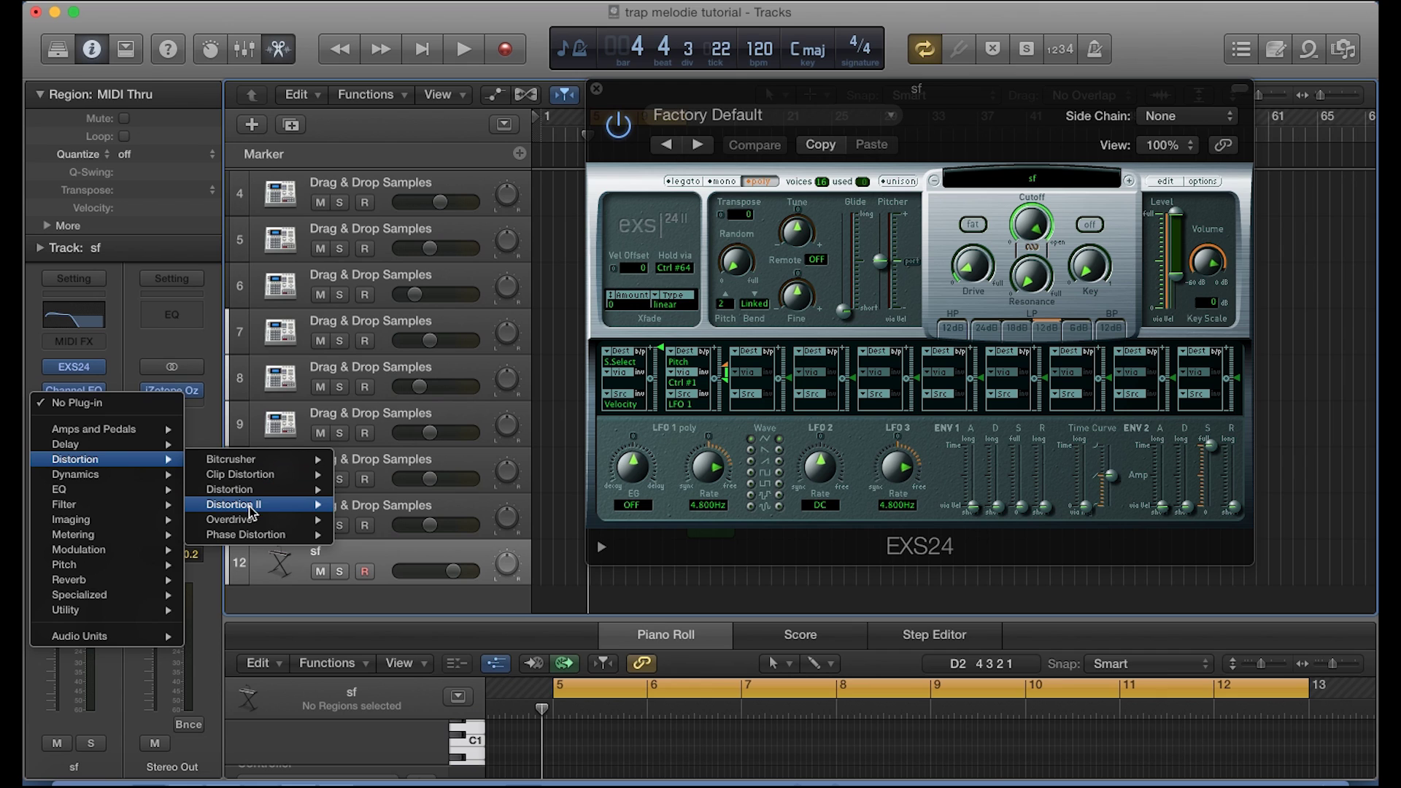
mouse_move(251, 511)
click(365, 513)
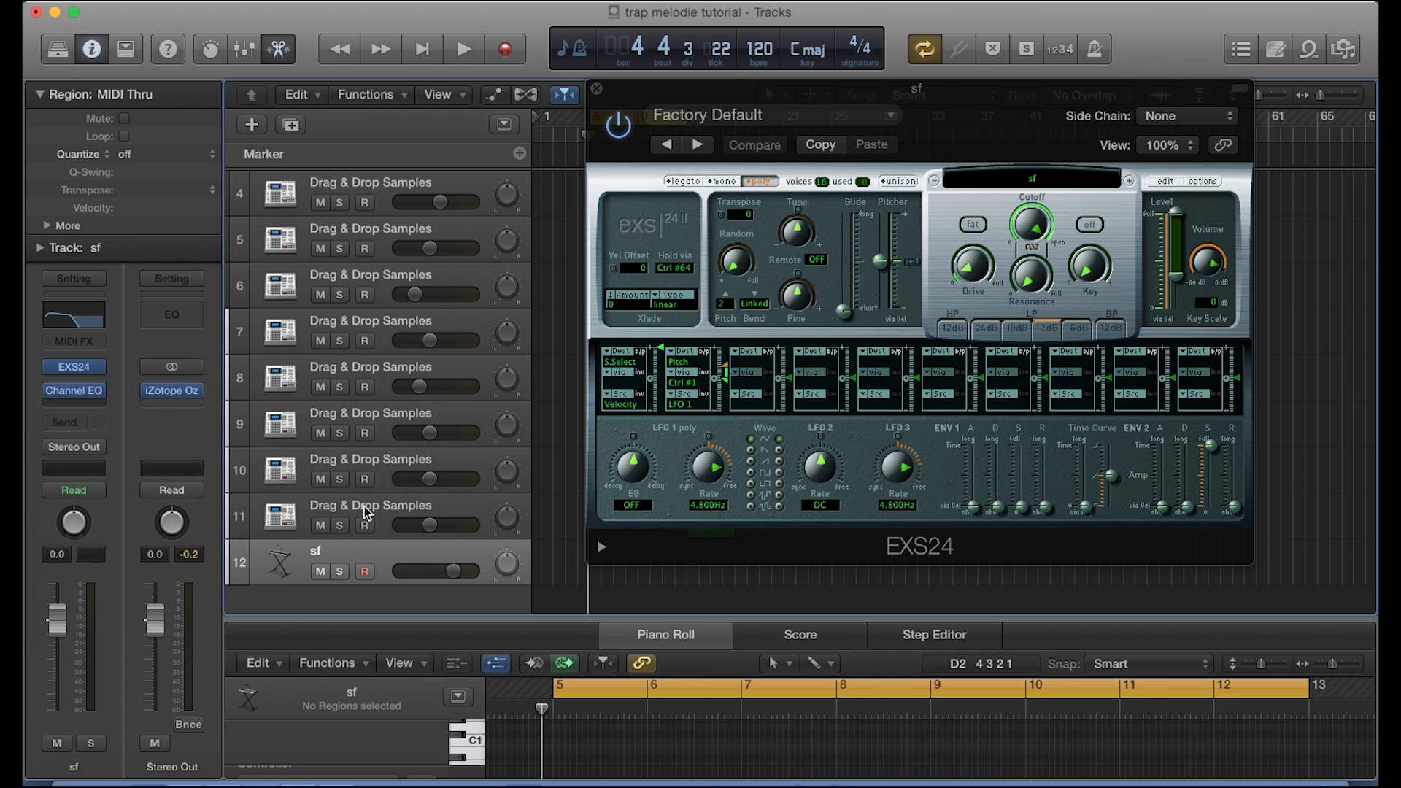
click(241, 87)
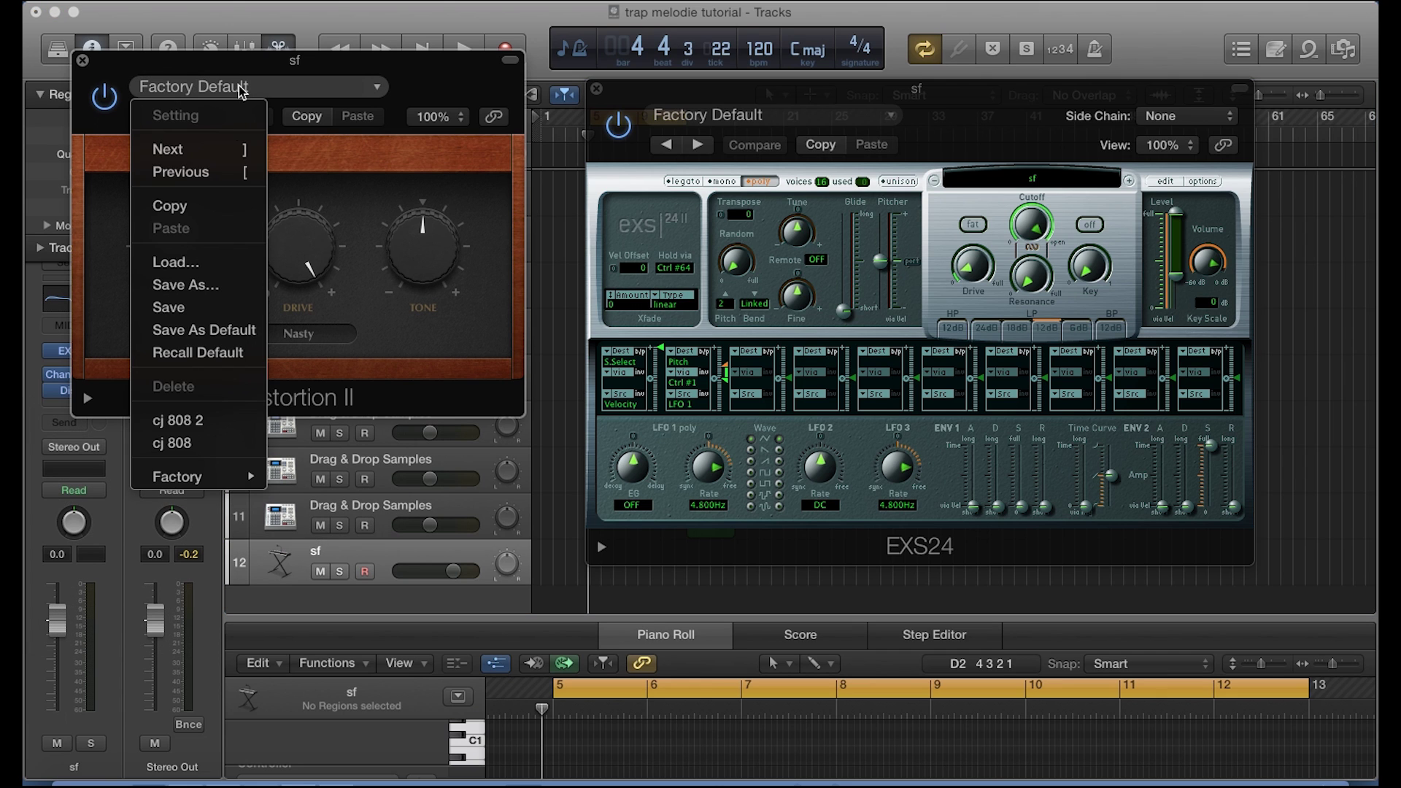
click(217, 422)
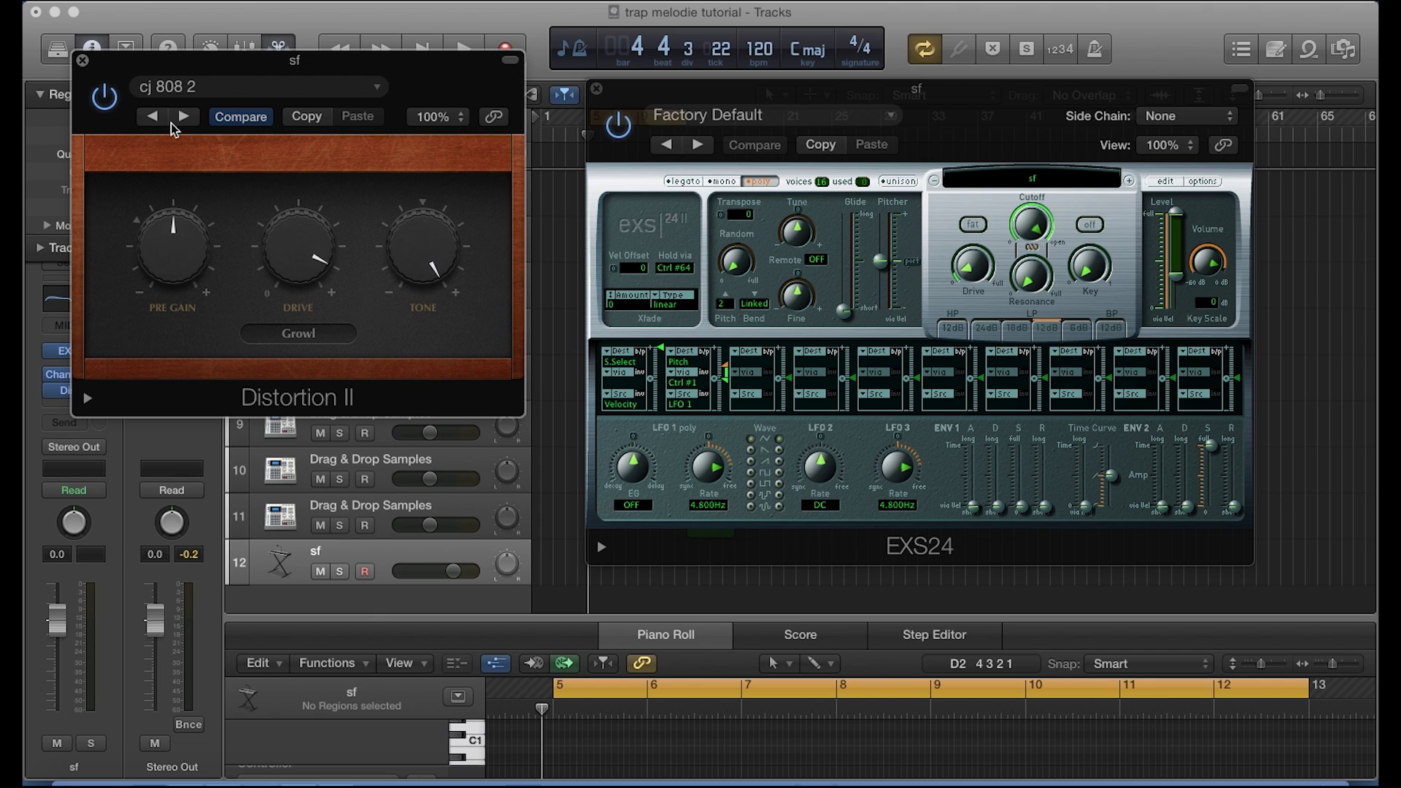
click(82, 61)
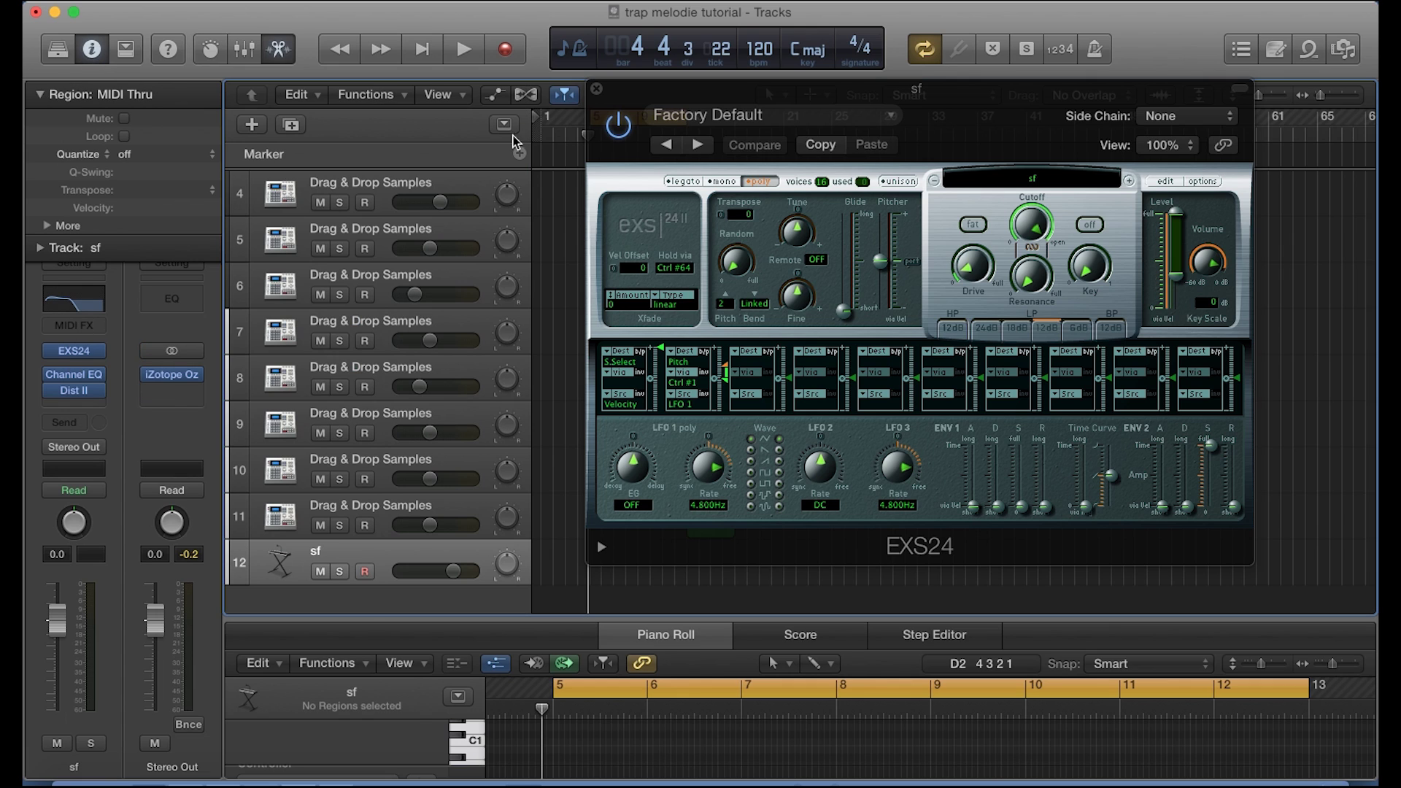
Step: Browse to G-DRIVE1 > DRUMKITS > Banladesh Kit and drag 808's (5).wav into the zone list
click(1165, 182)
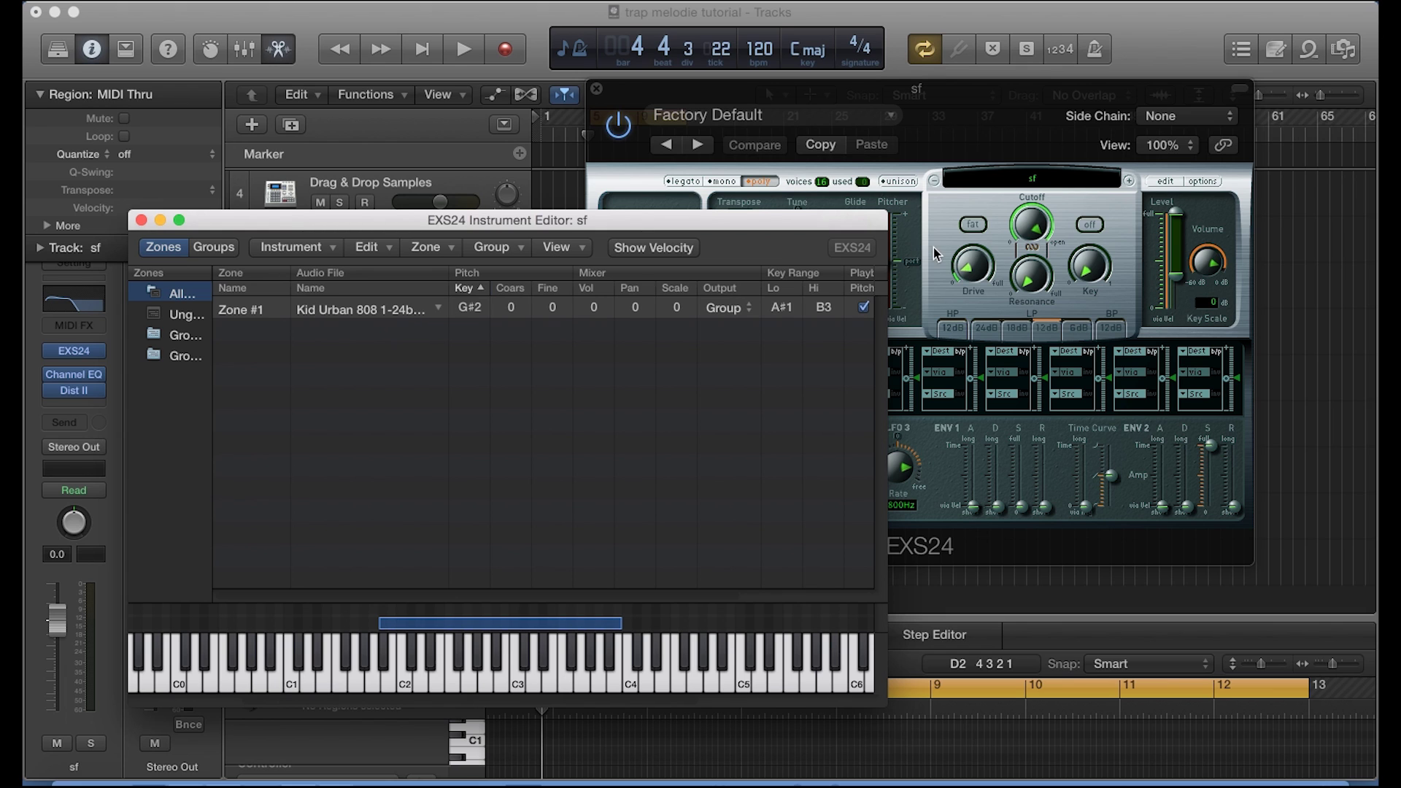
click(1344, 49)
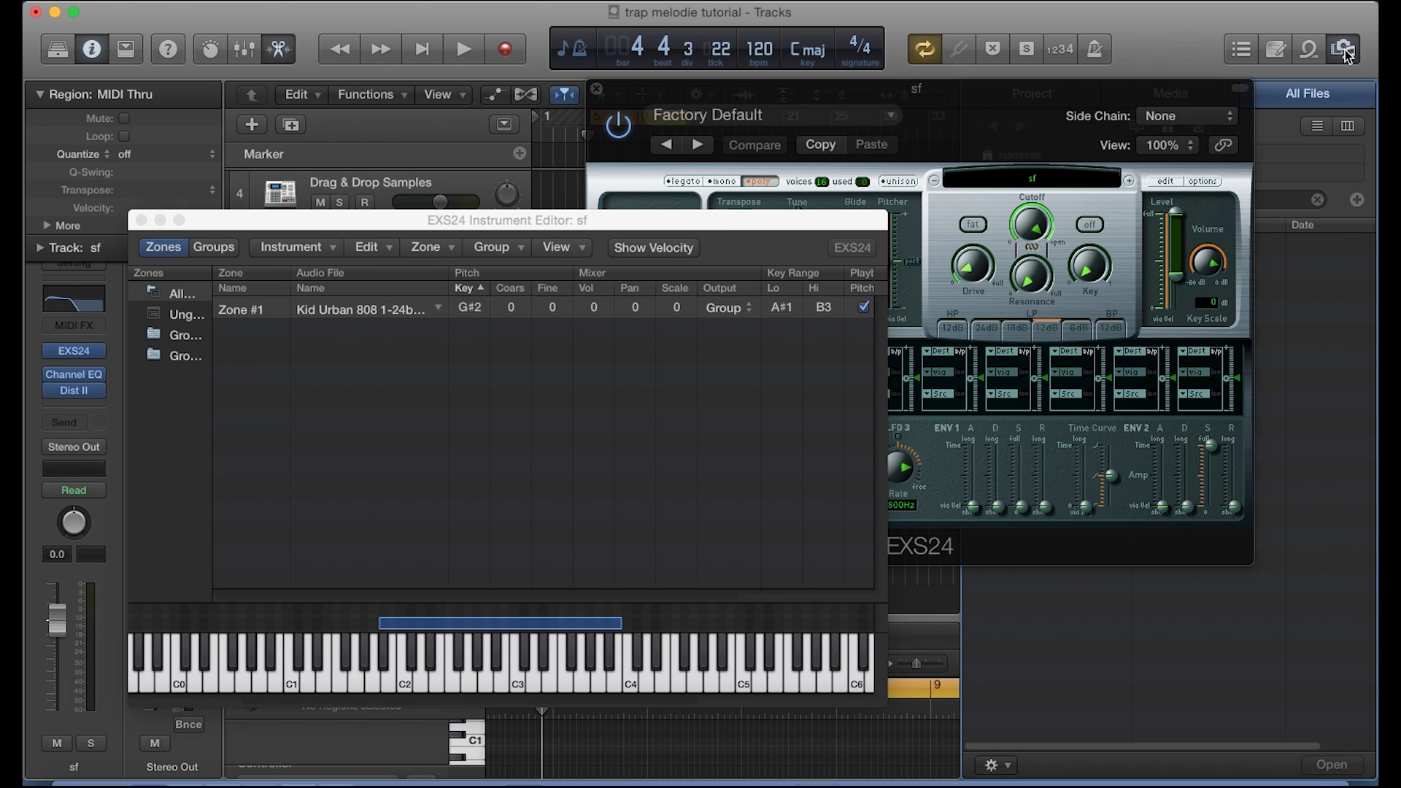
drag(1067, 113, 761, 127)
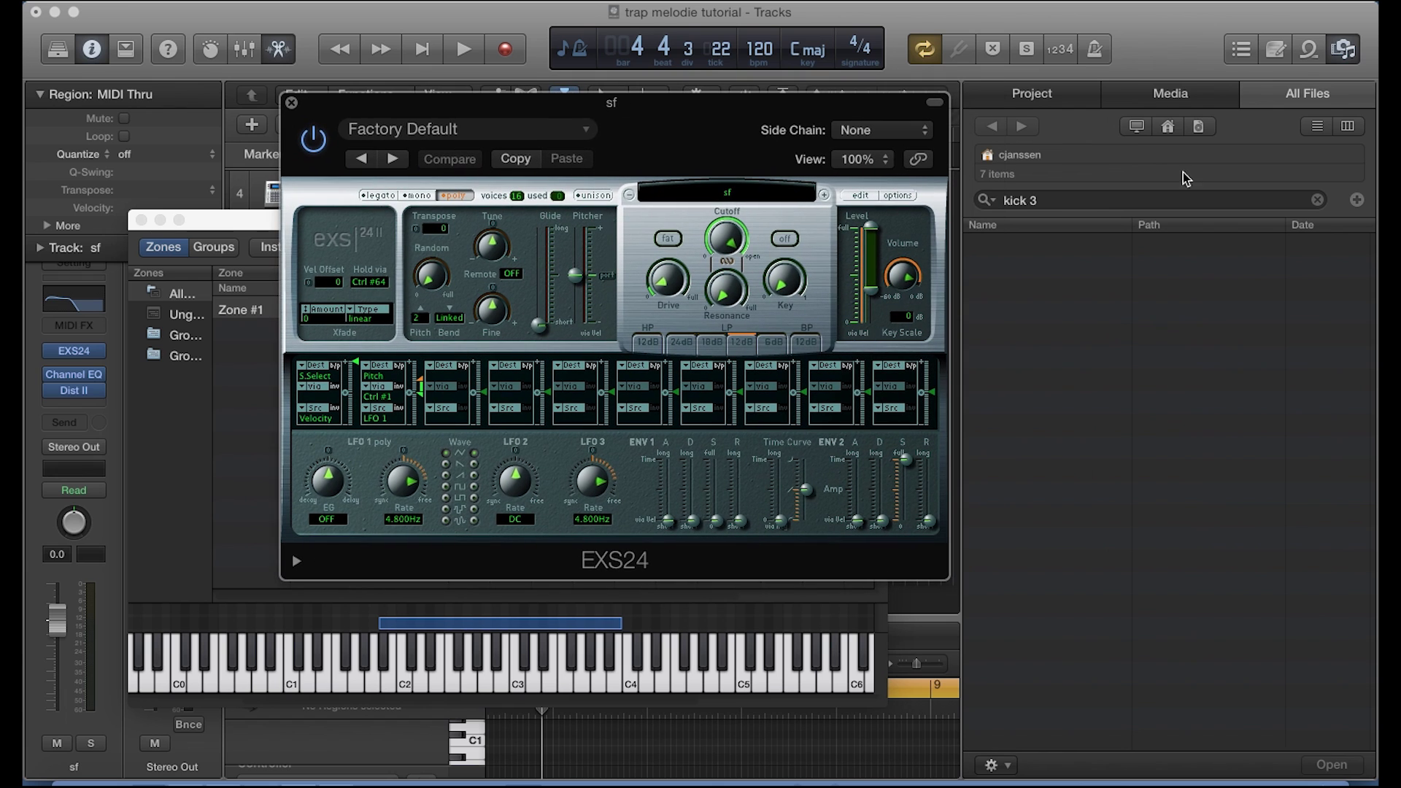
click(1168, 127)
click(1136, 127)
click(1168, 128)
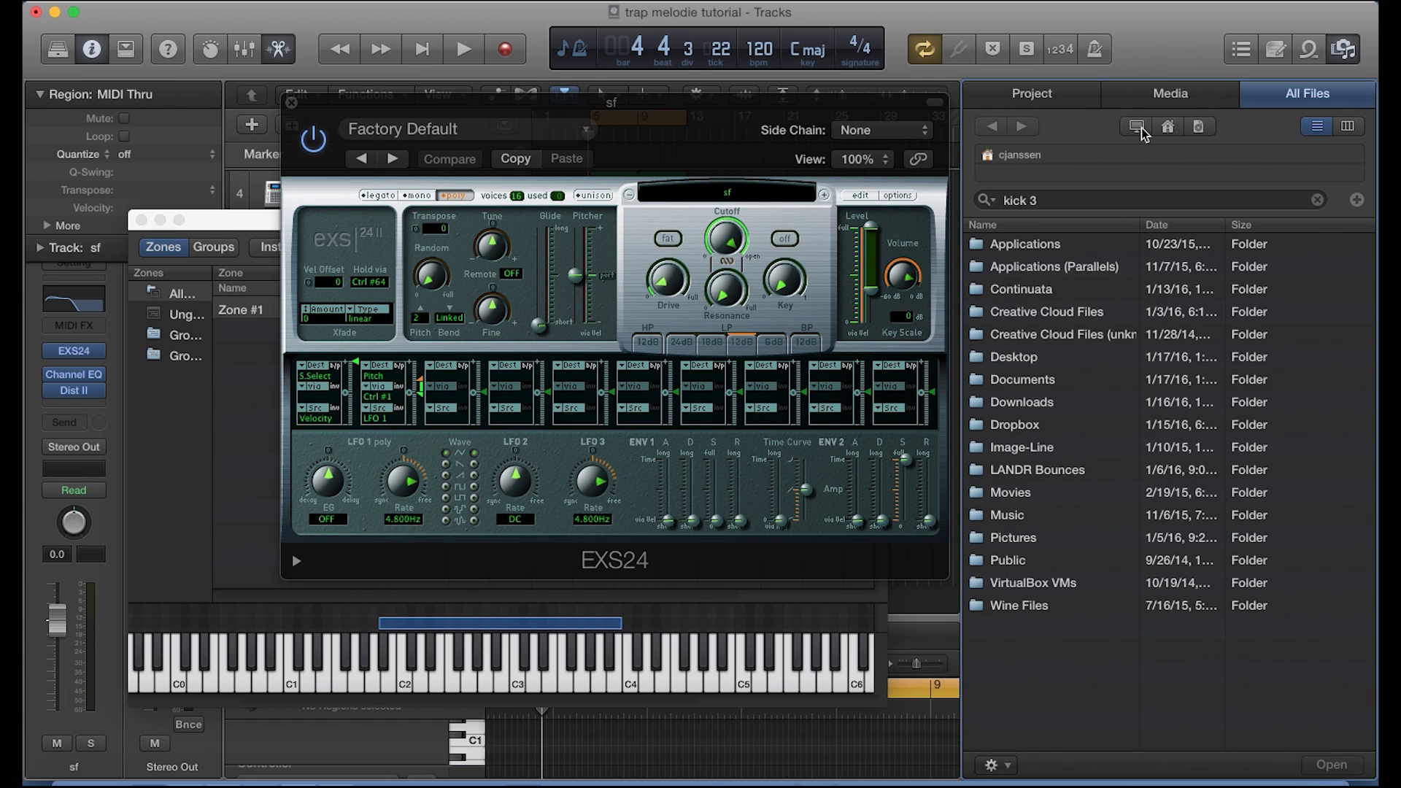
click(1136, 127)
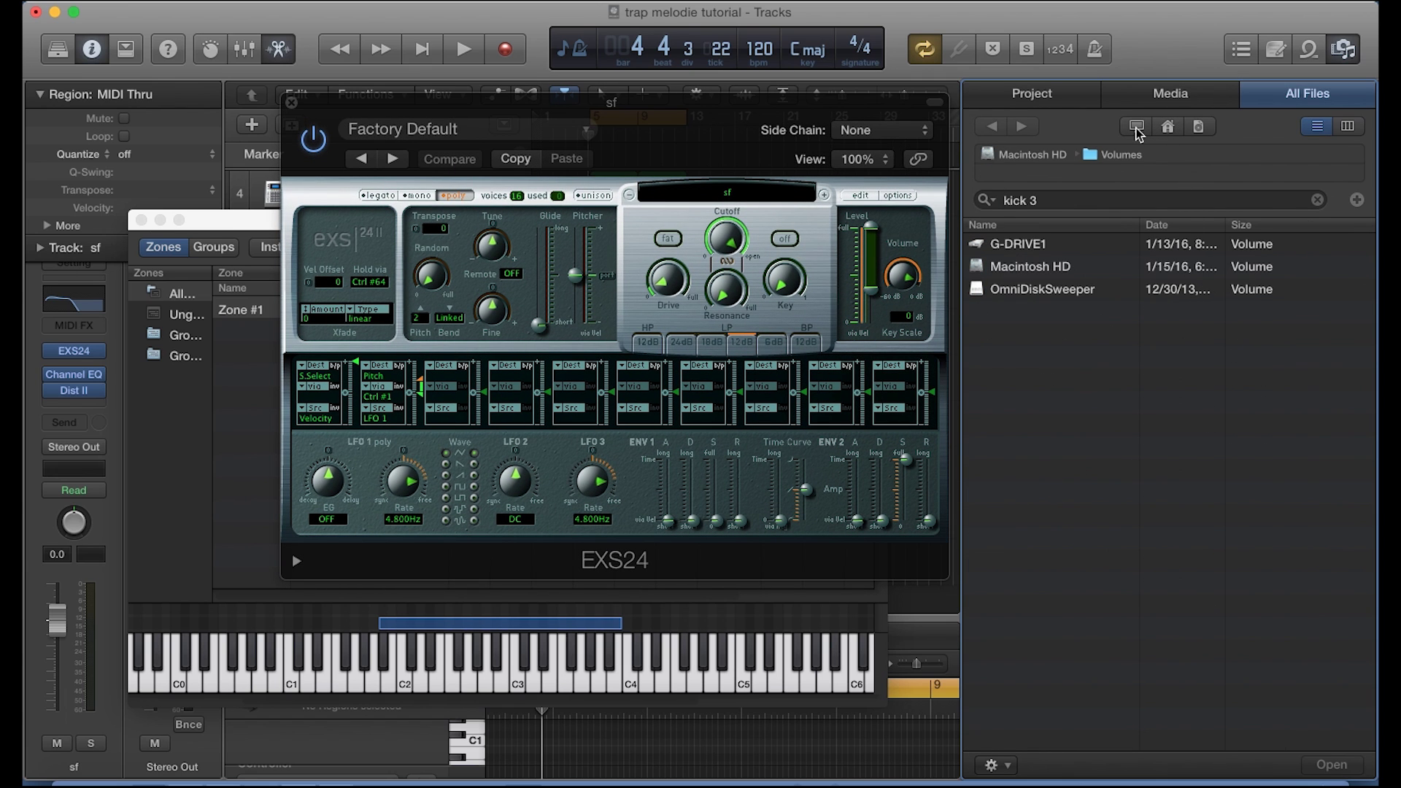
double_click(1011, 247)
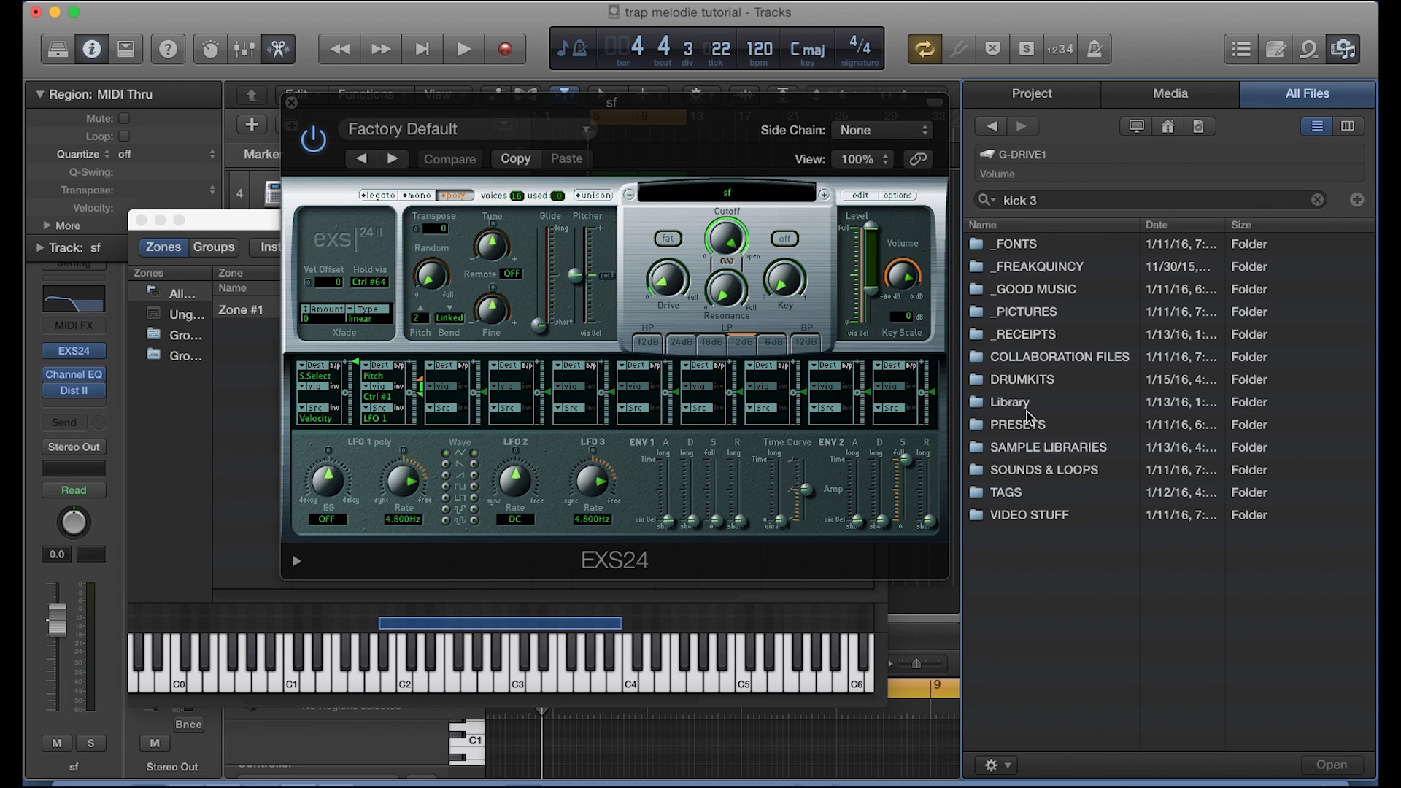
double_click(1015, 380)
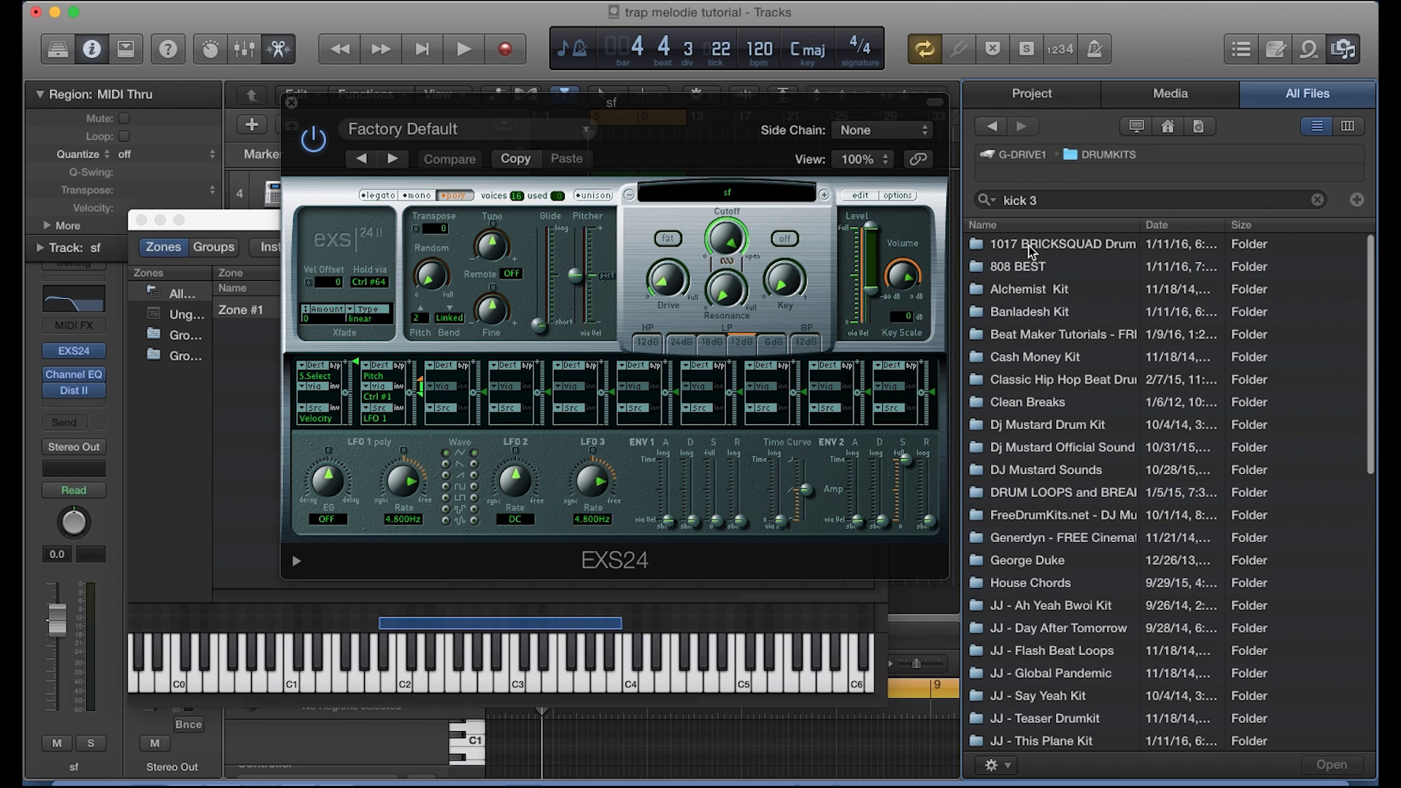
double_click(1033, 314)
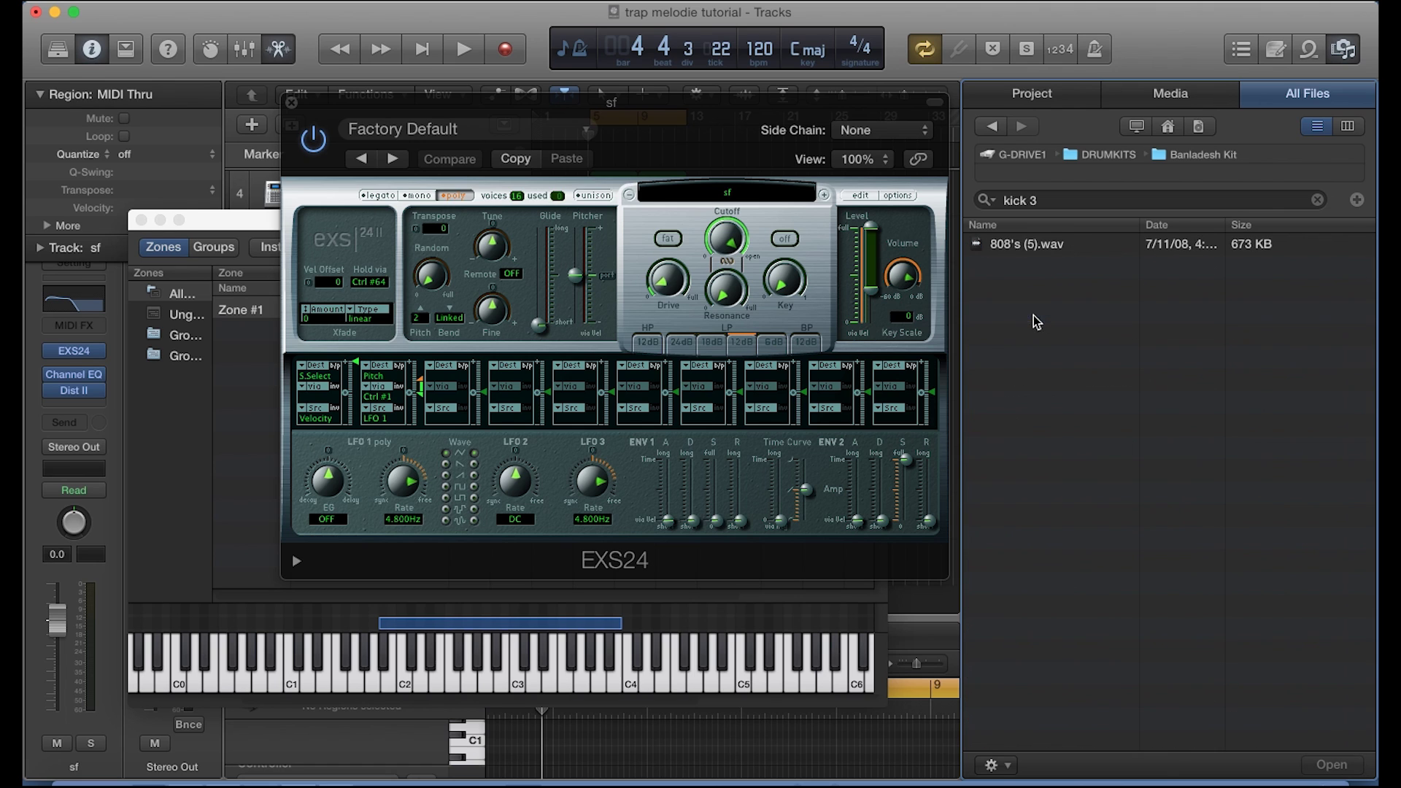
mouse_move(1018, 246)
mouse_down()
mouse_move(361, 402)
mouse_move(243, 326)
mouse_move(1051, 337)
mouse_move(1000, 249)
mouse_up()
Step: Start an instrument Save As, cancel it, and close the EXS24 instrument editor
click(245, 225)
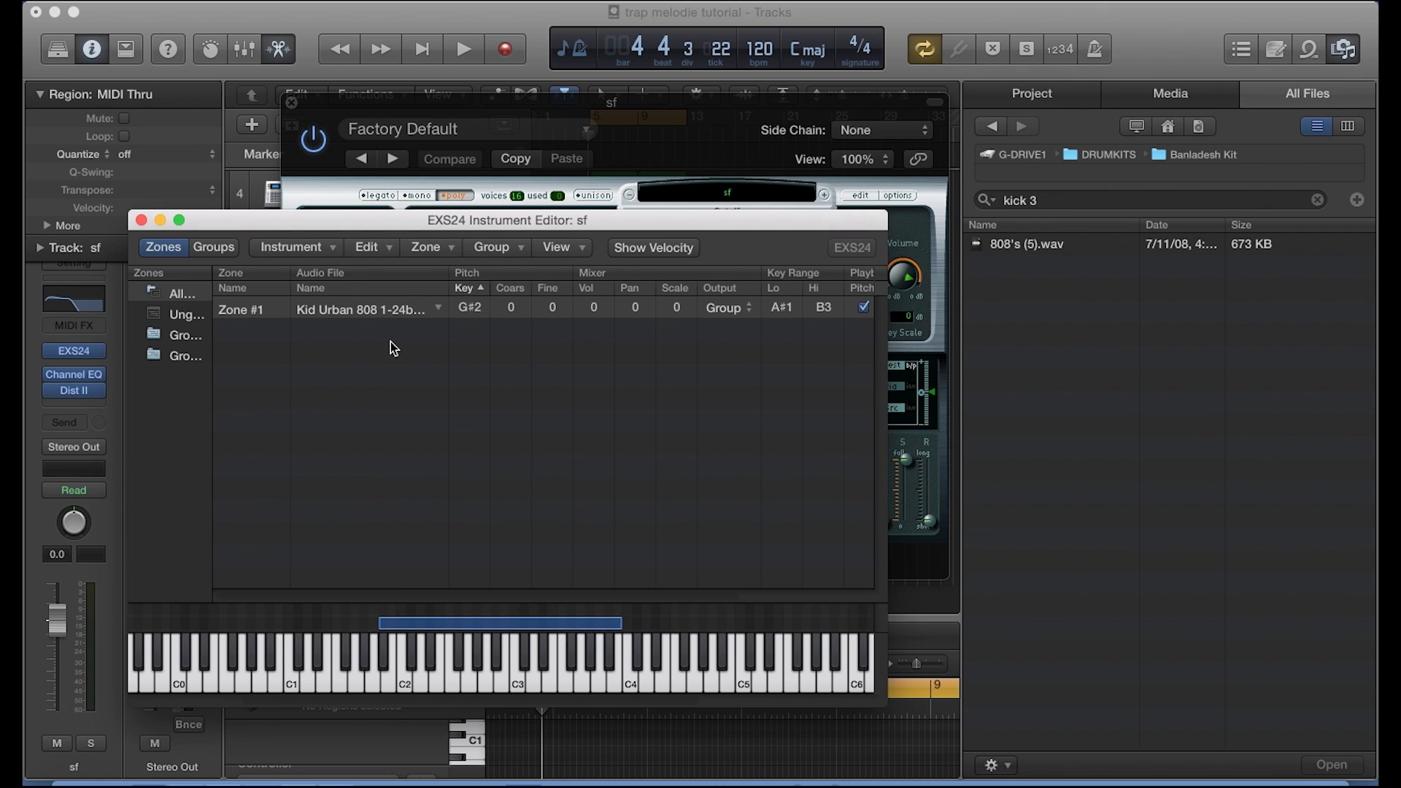
click(321, 249)
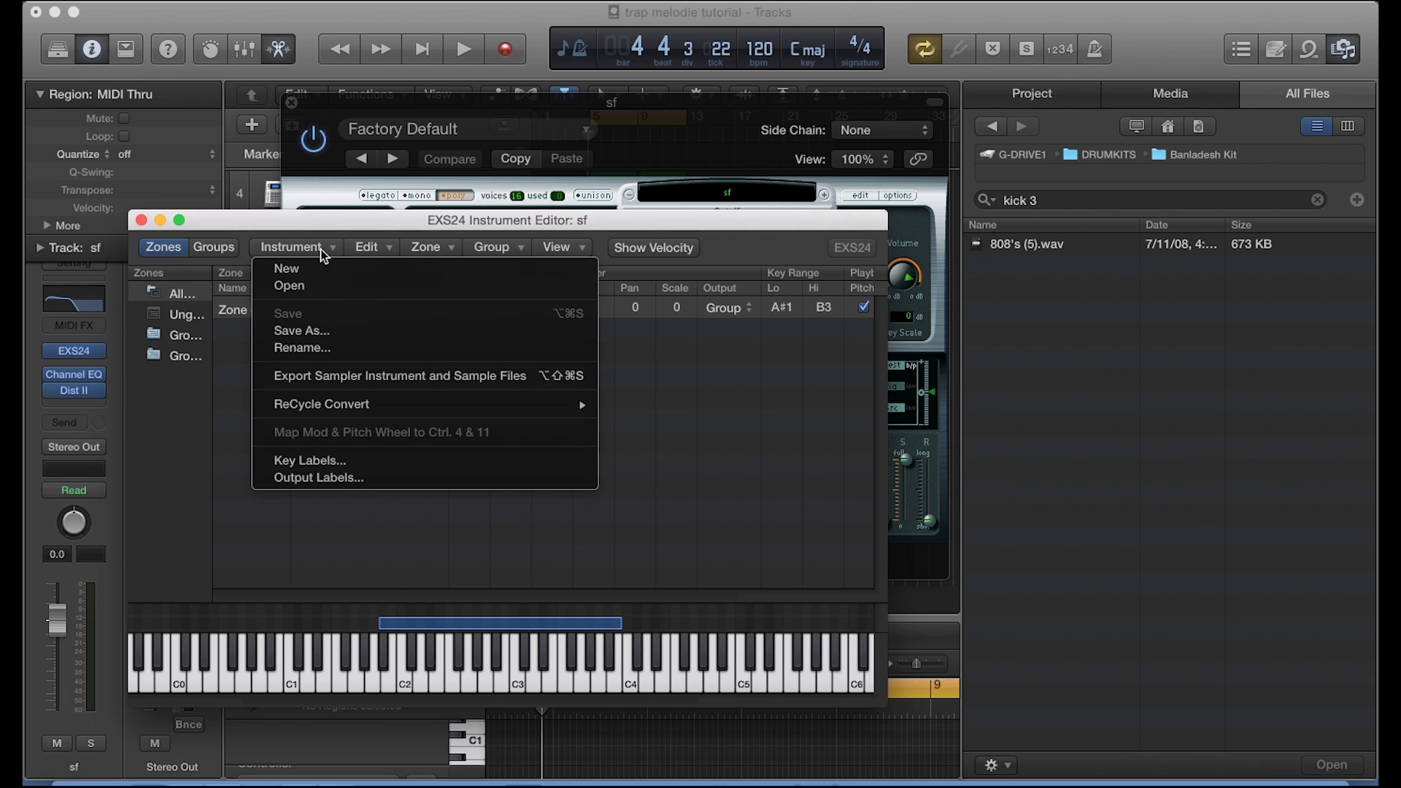
click(335, 333)
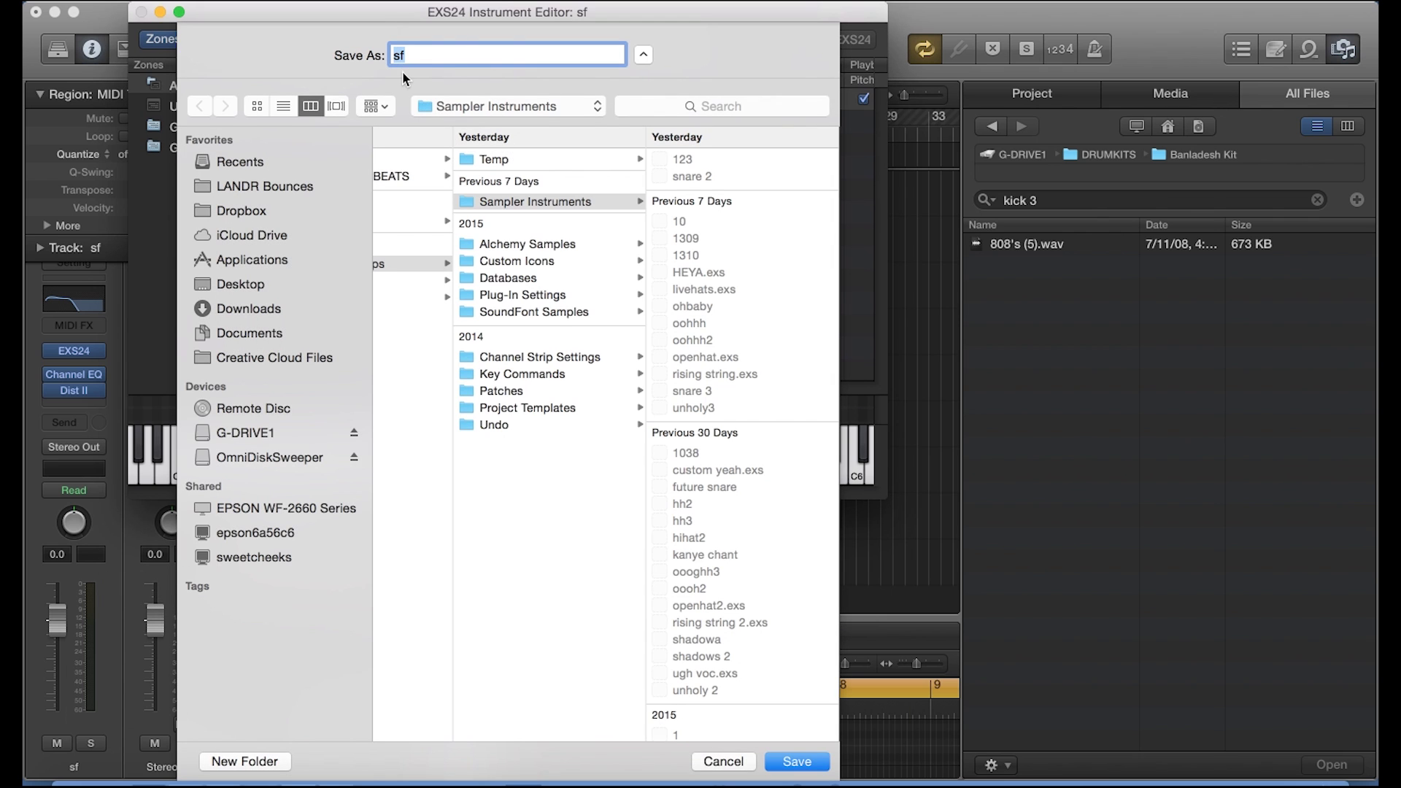
click(723, 763)
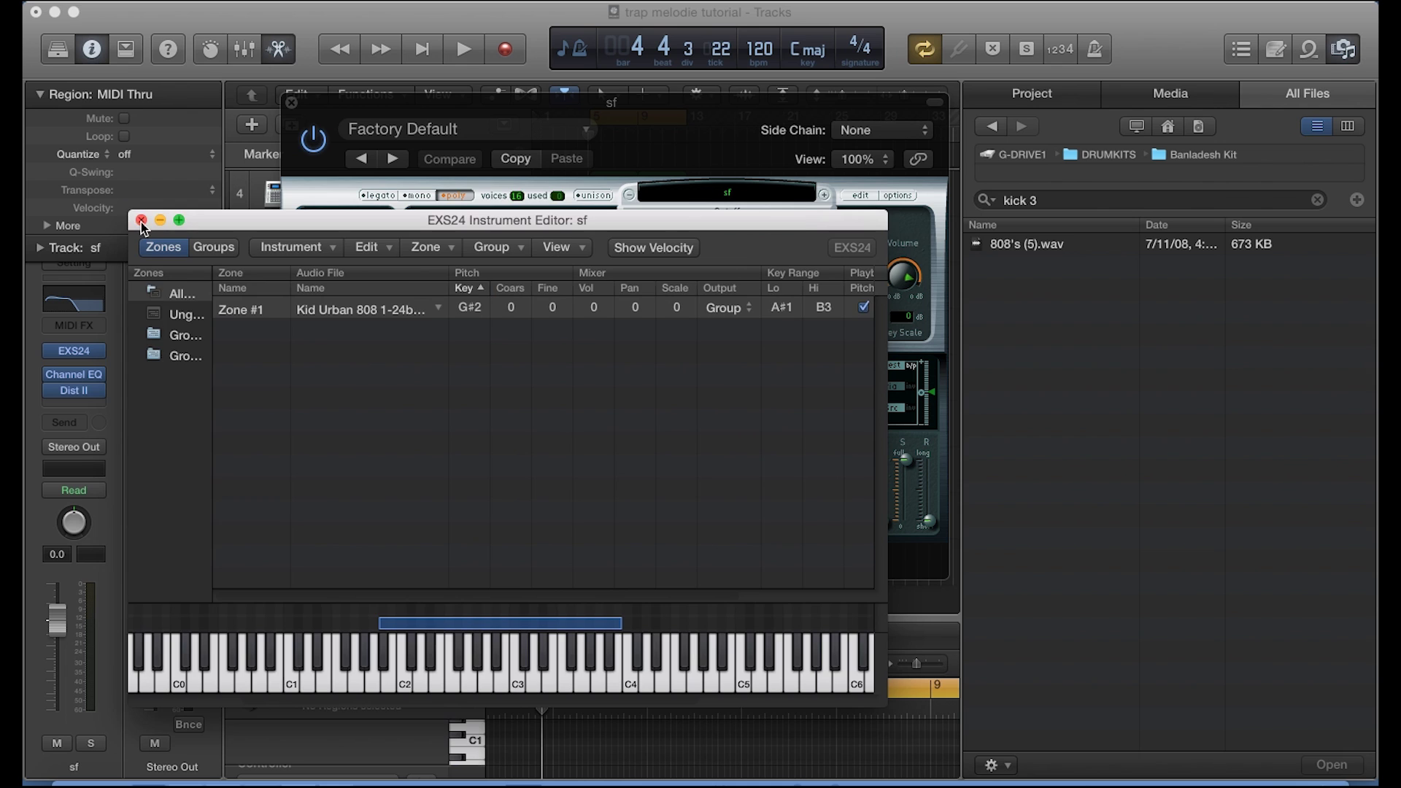
click(142, 221)
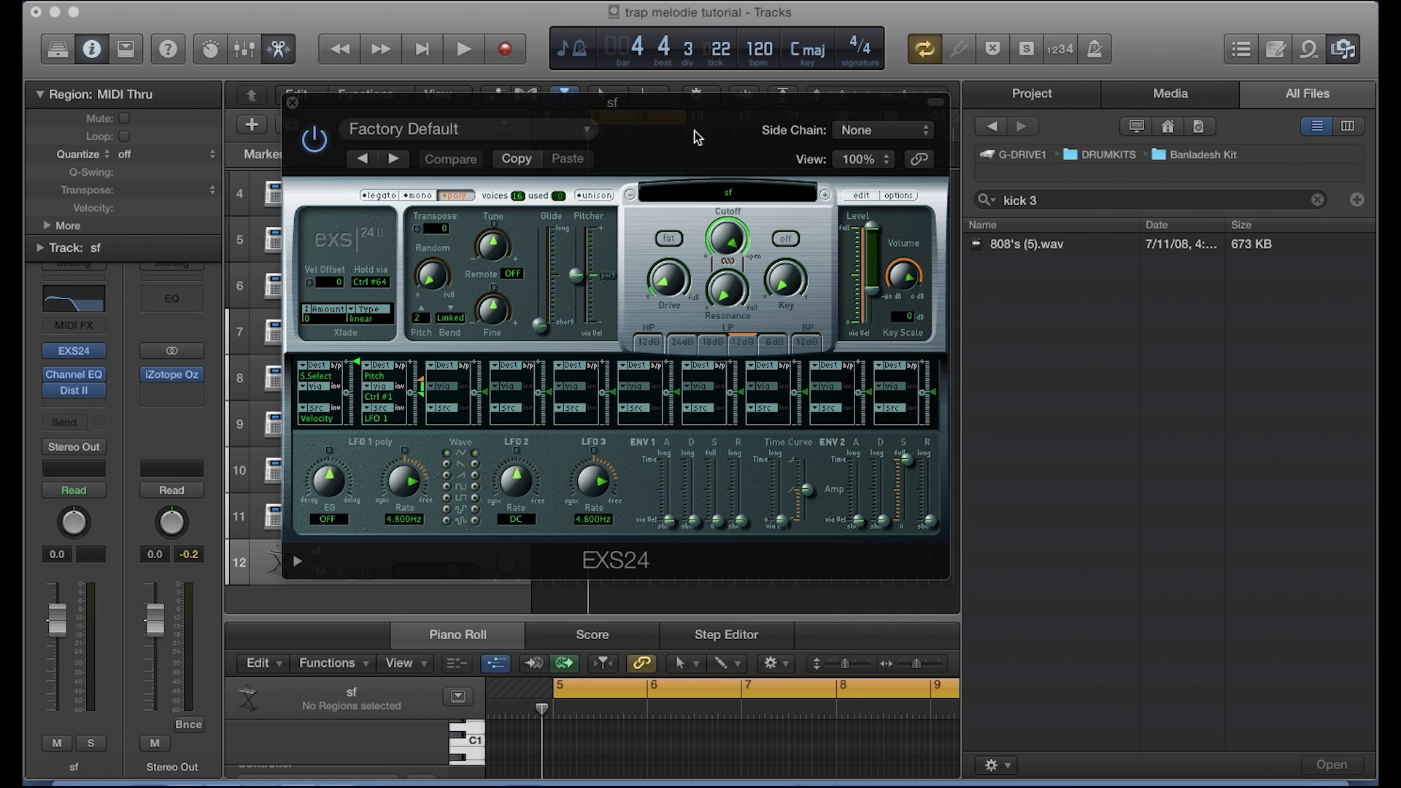
Step: Hide the All Files browser and close the EXS24 plug-in window
drag(697, 137, 666, 154)
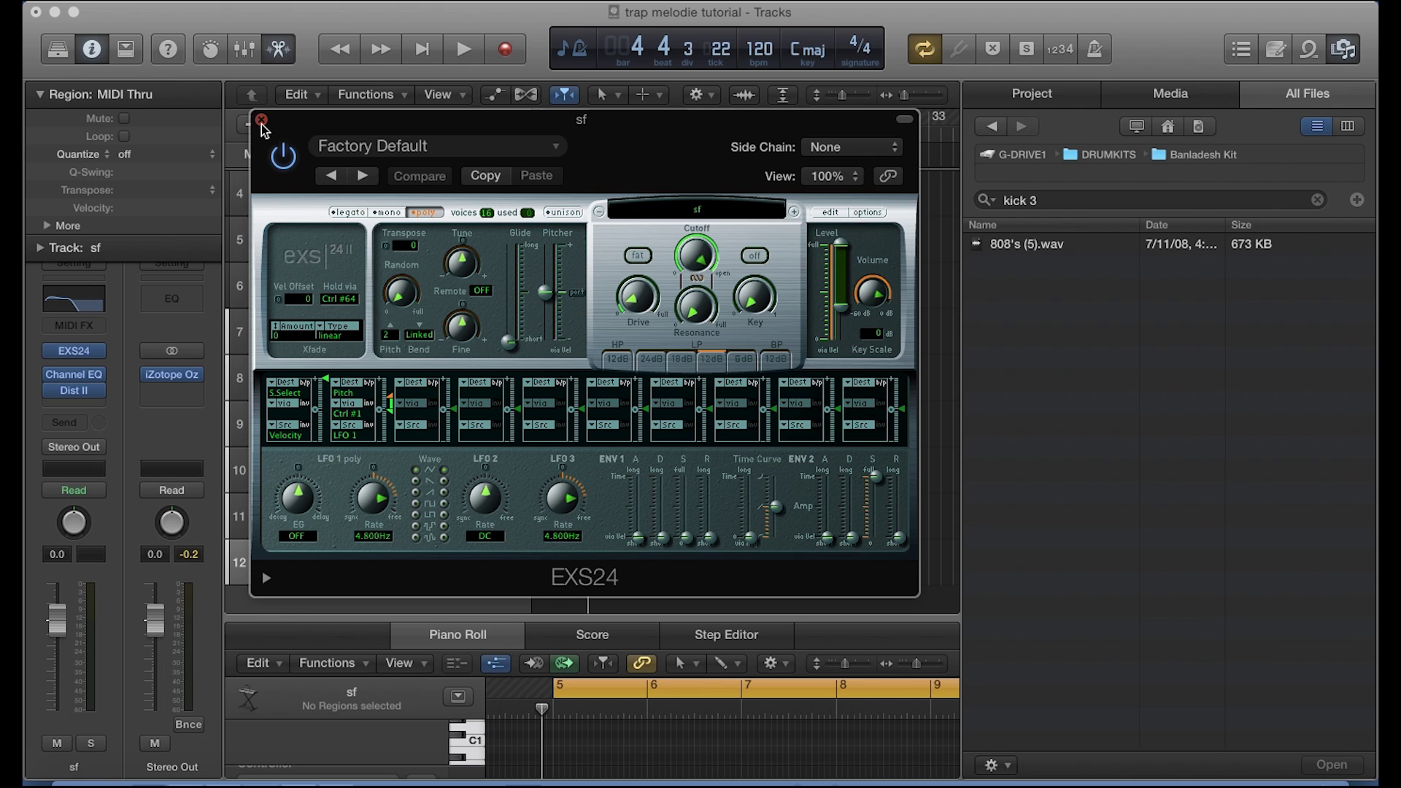
click(1345, 51)
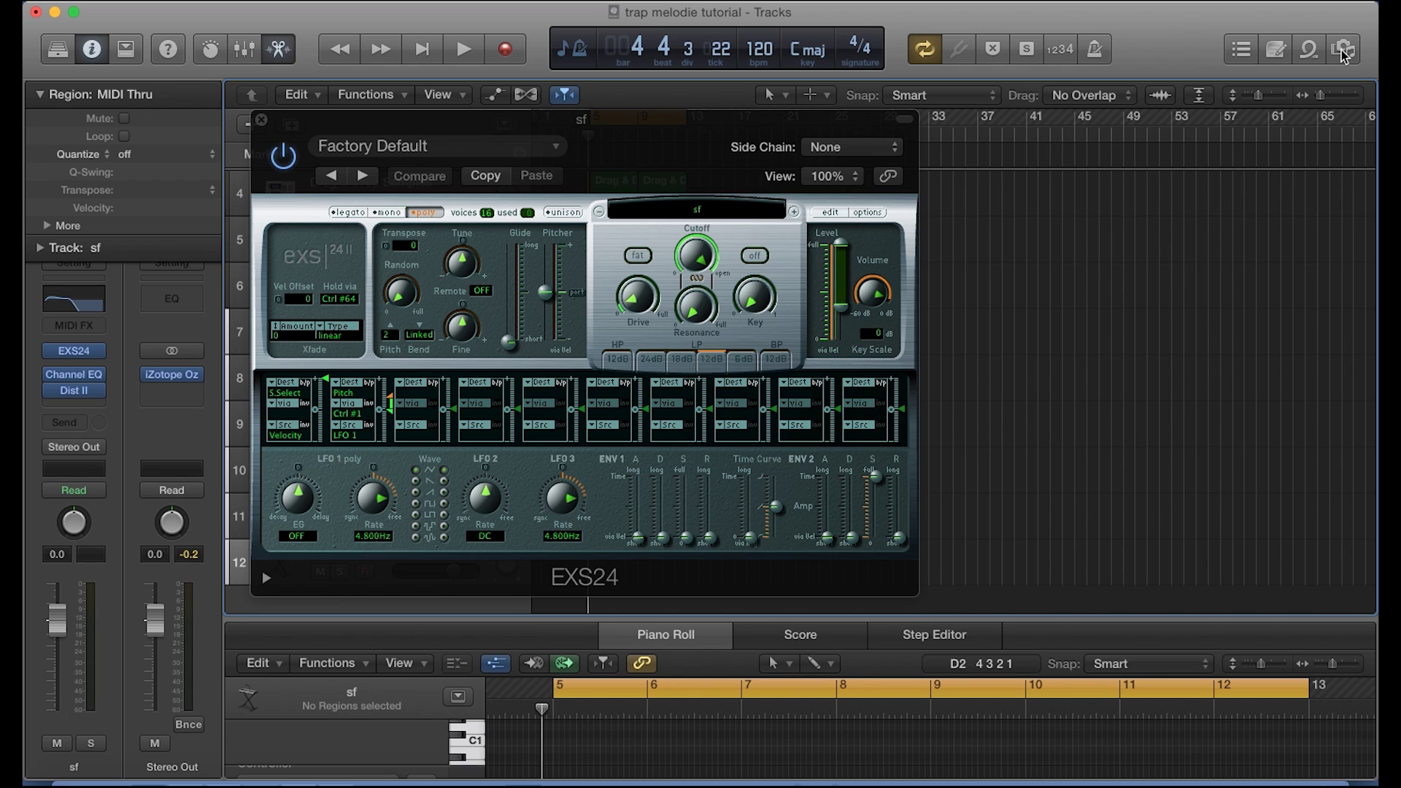
drag(314, 126, 557, 151)
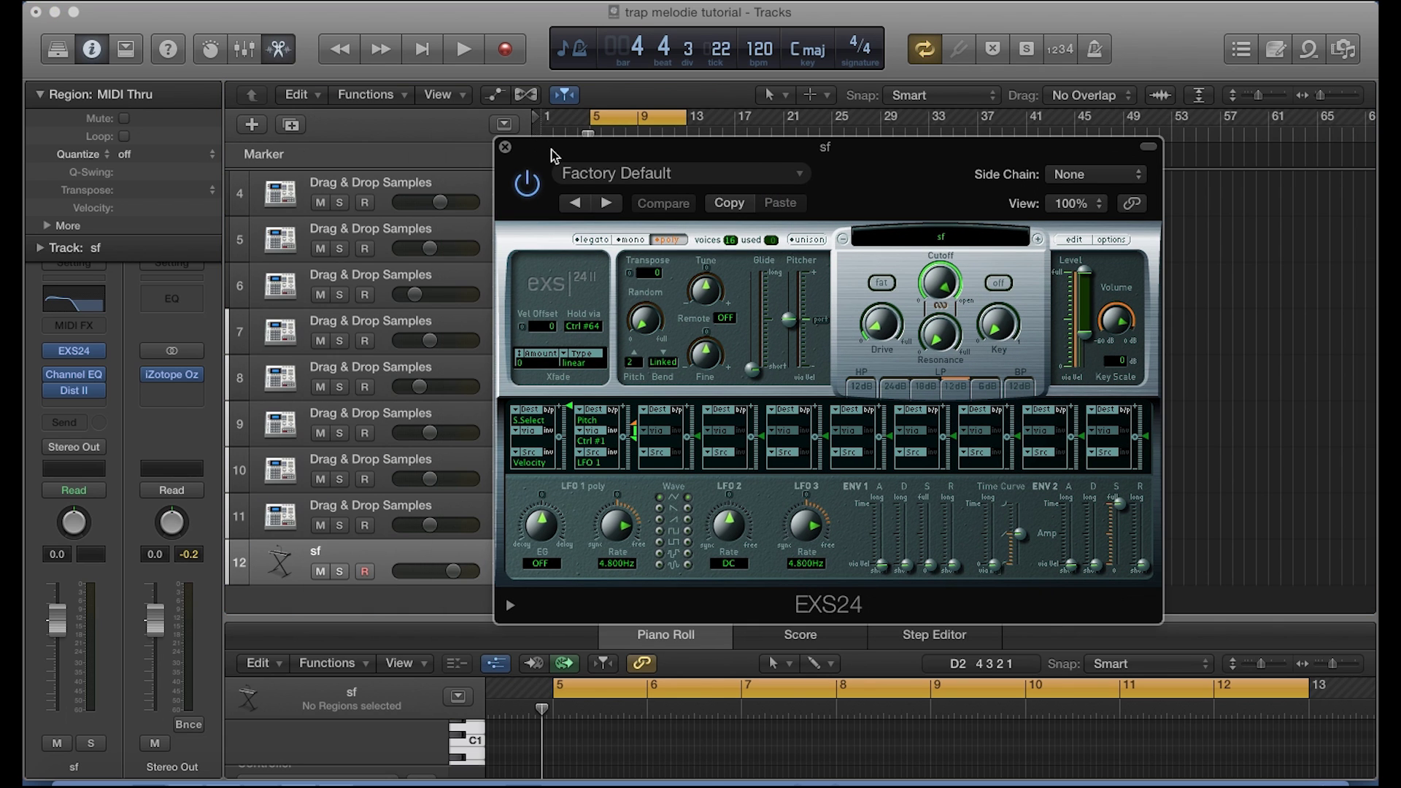
click(506, 149)
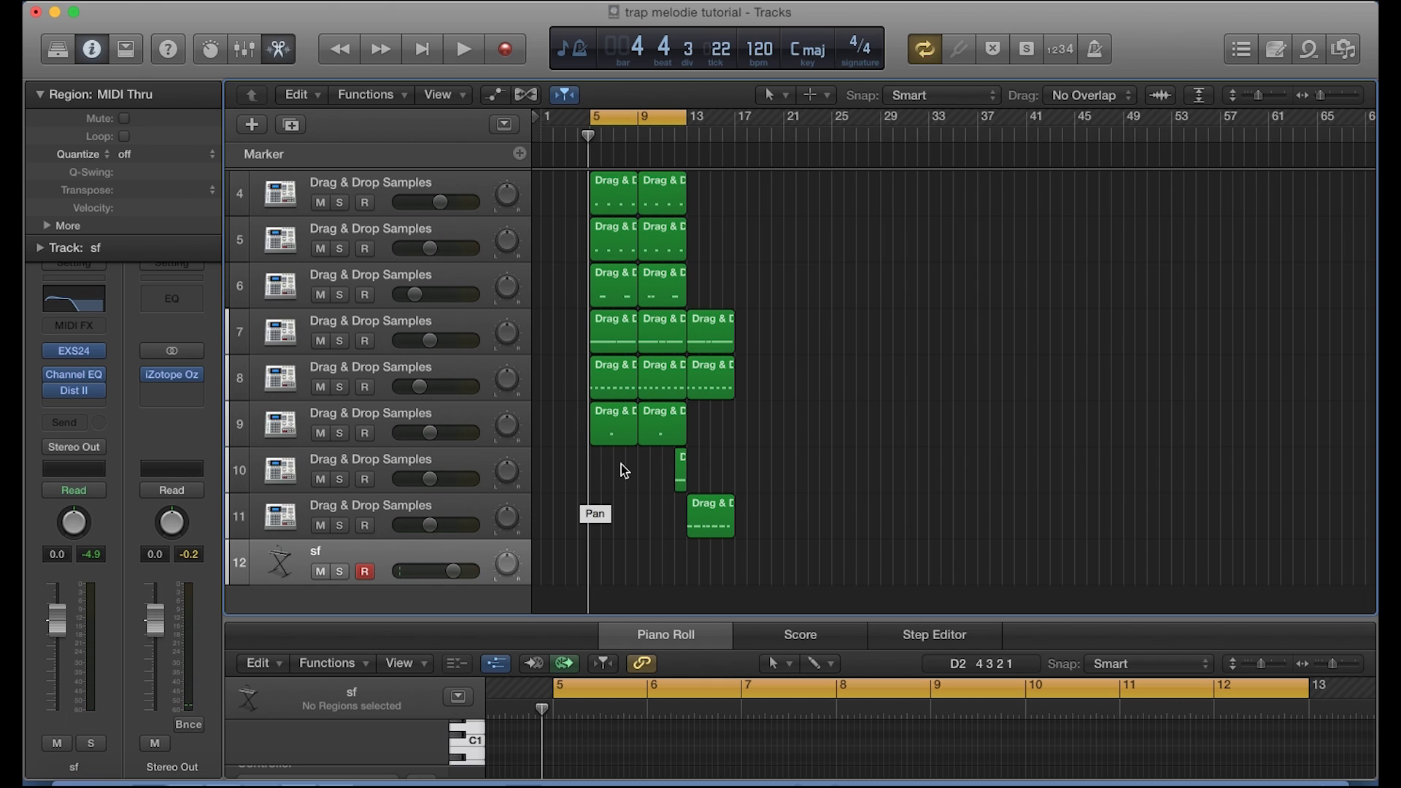
key(space)
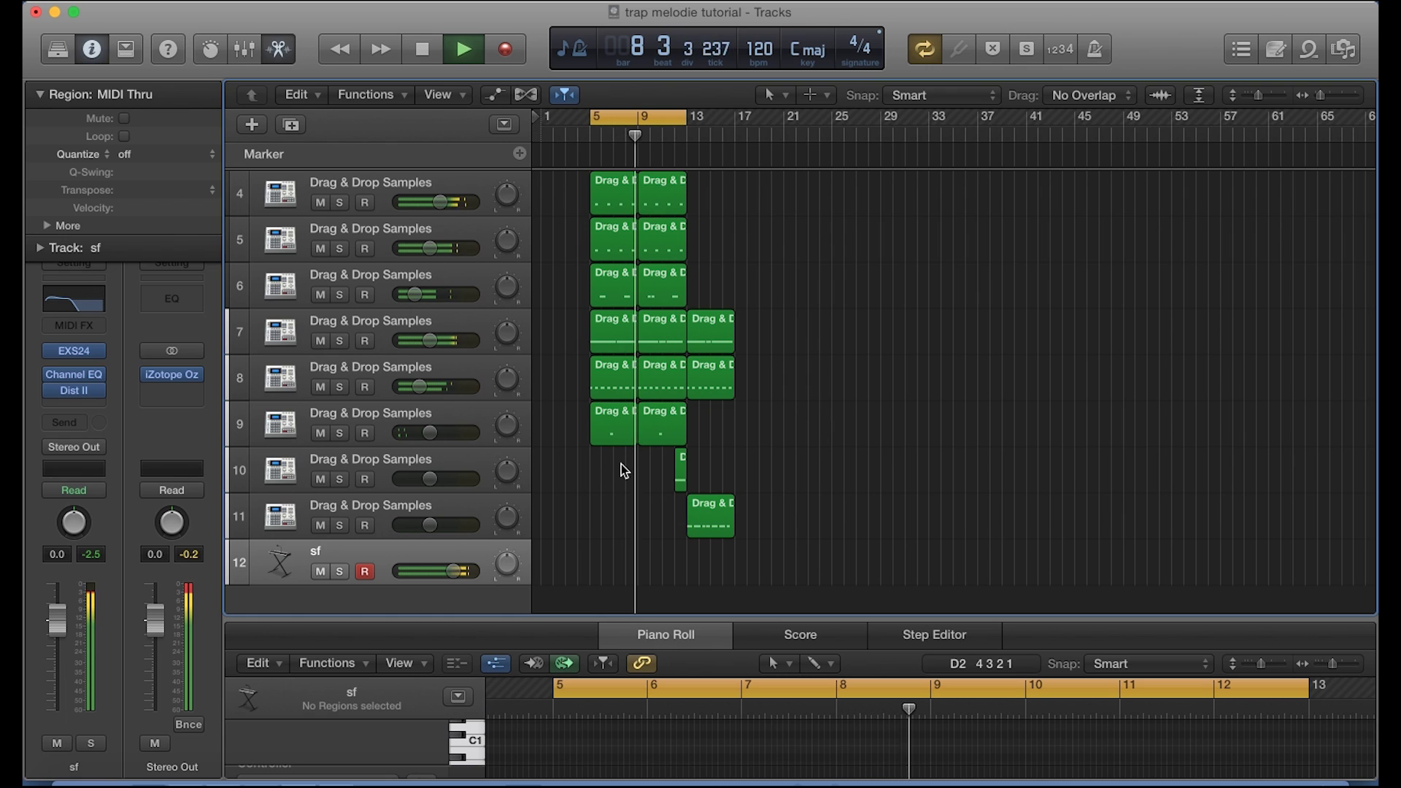
key(space)
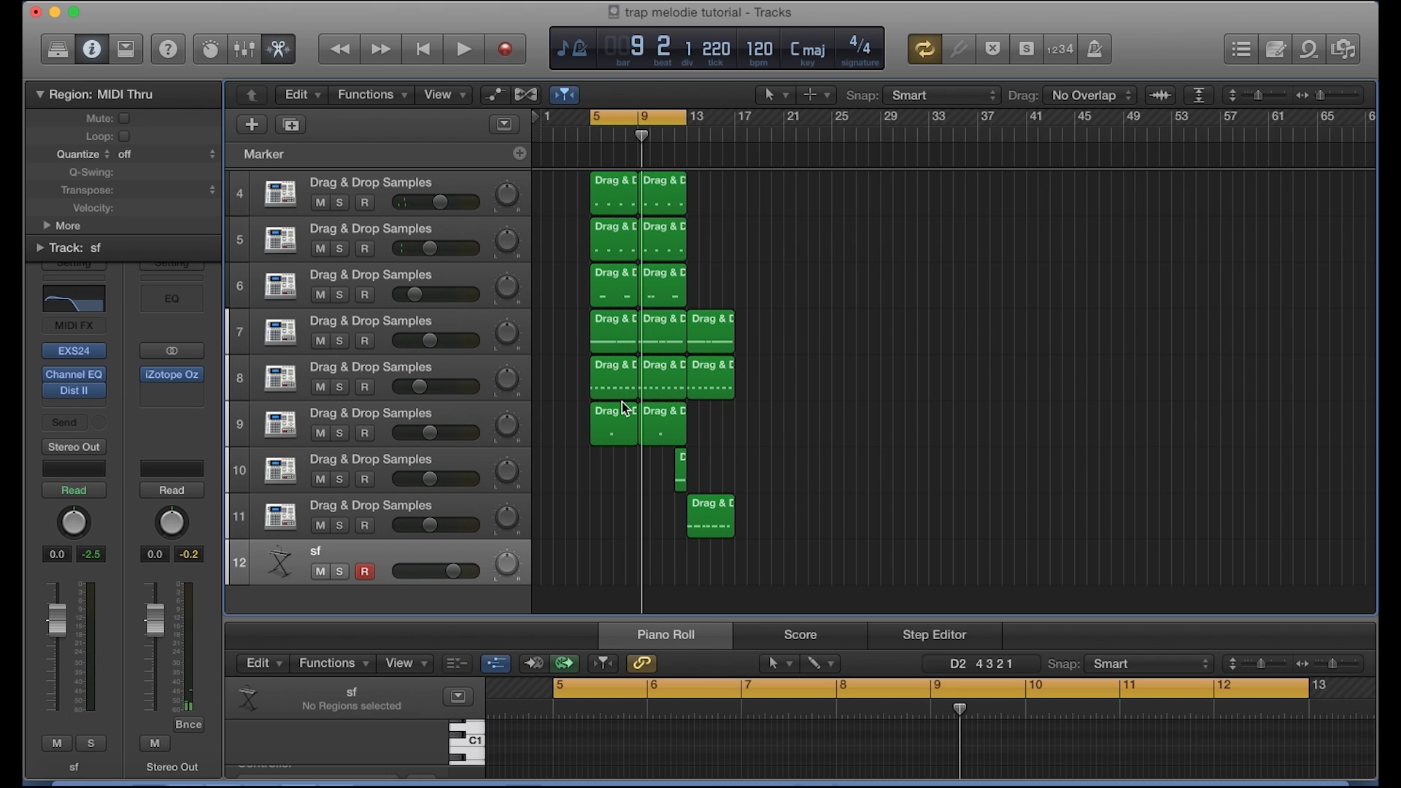
Step: With count-in and metronome on, record the 808 line on the sf track over bars 5–9
click(1062, 49)
click(1095, 49)
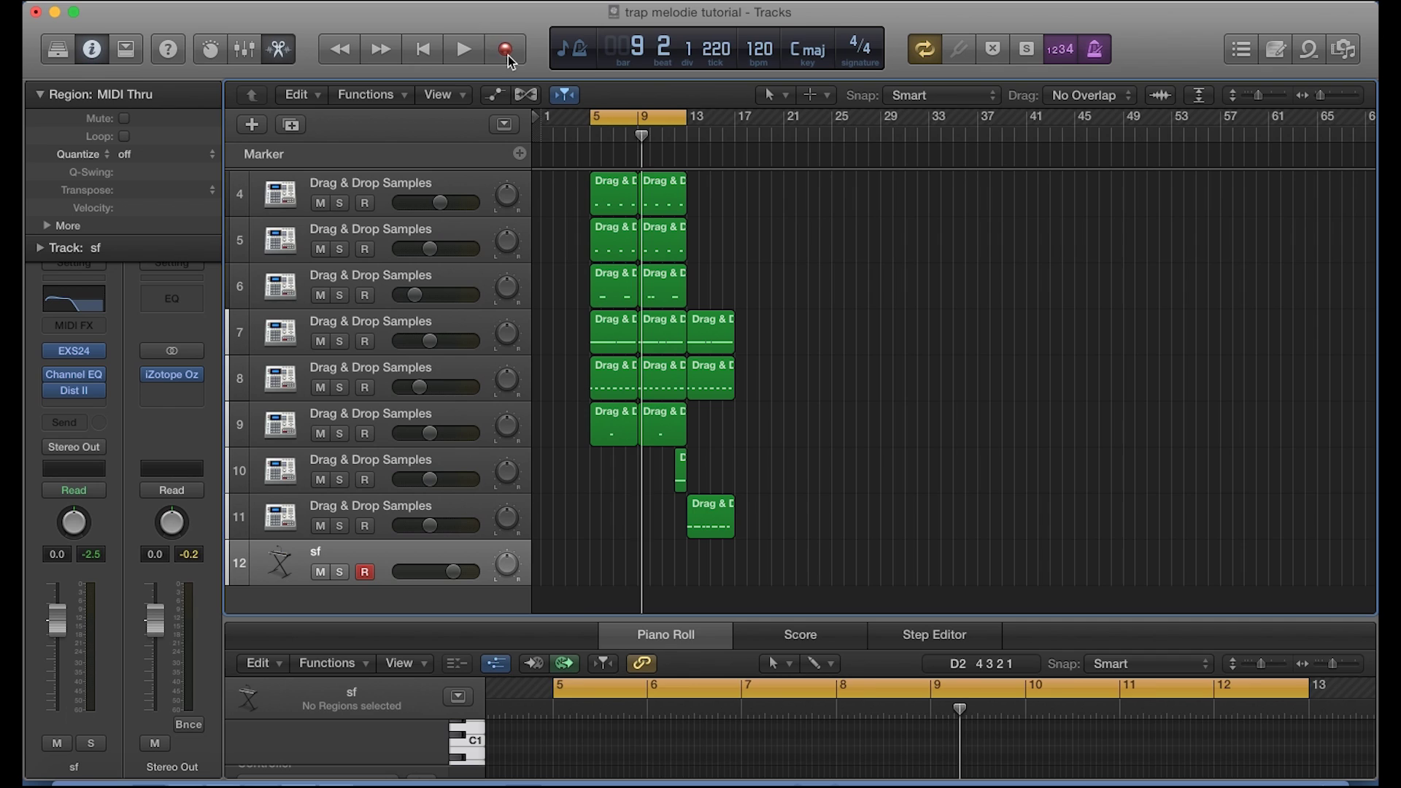
click(509, 58)
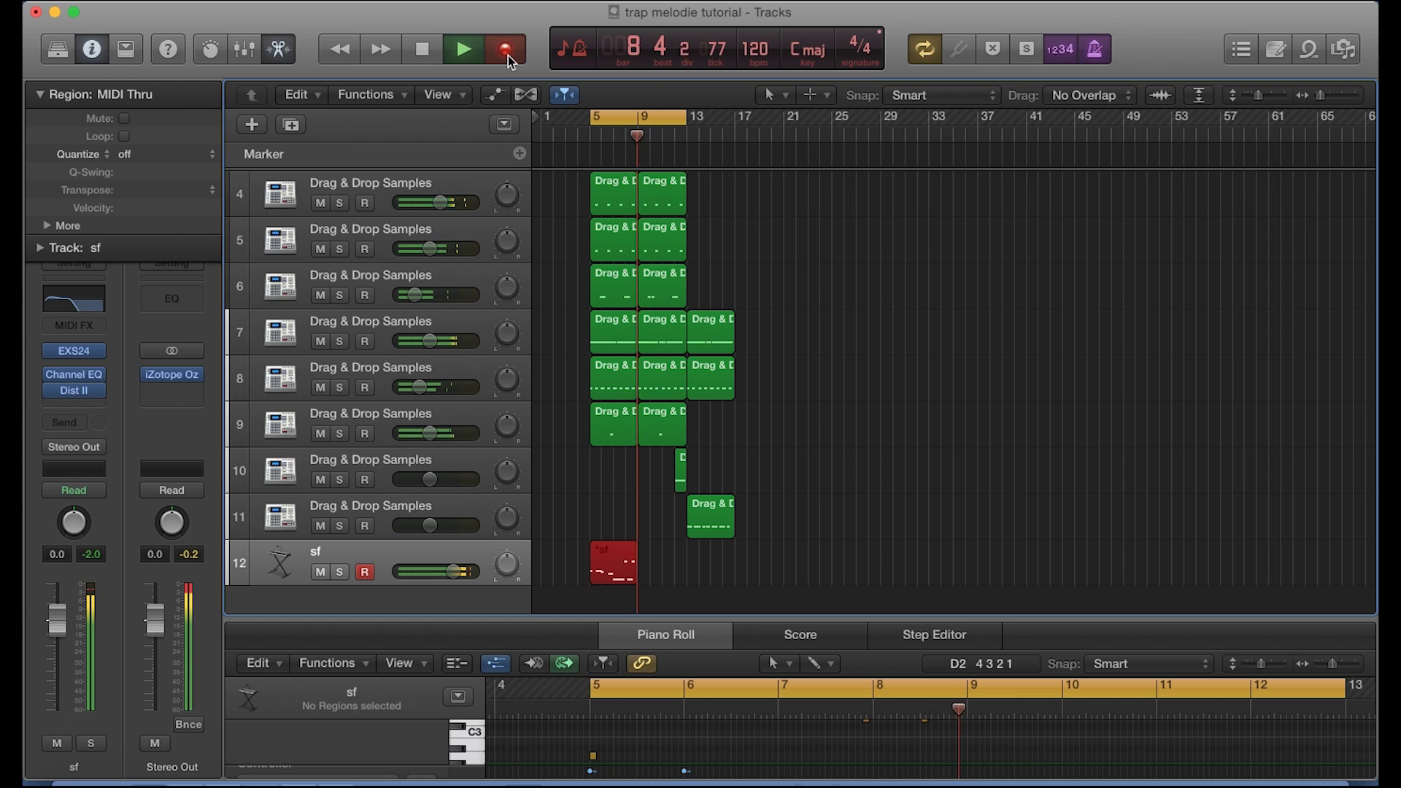
key(space)
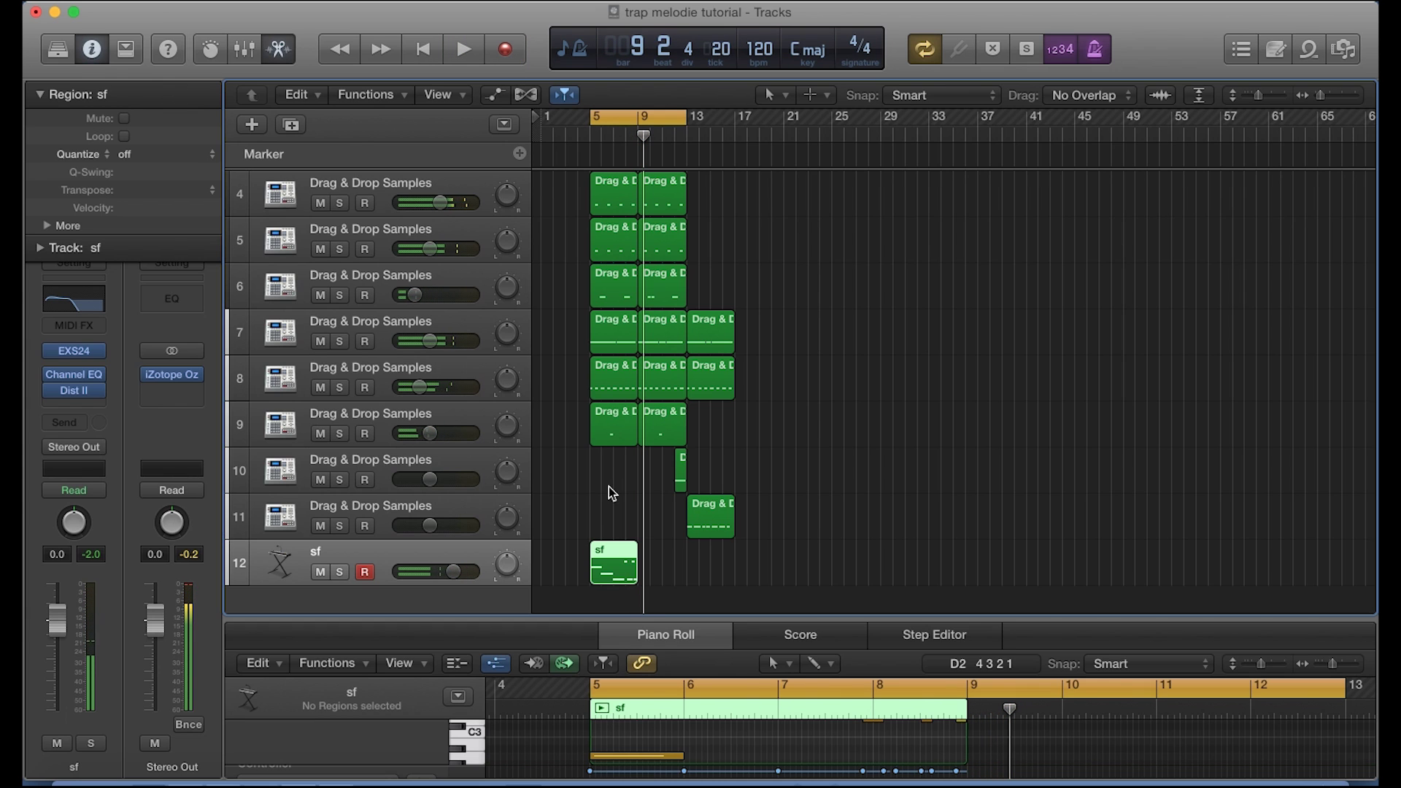
Step: Open the sf region in an enlarged Piano Roll and quantize all notes to 1/8
key(e)
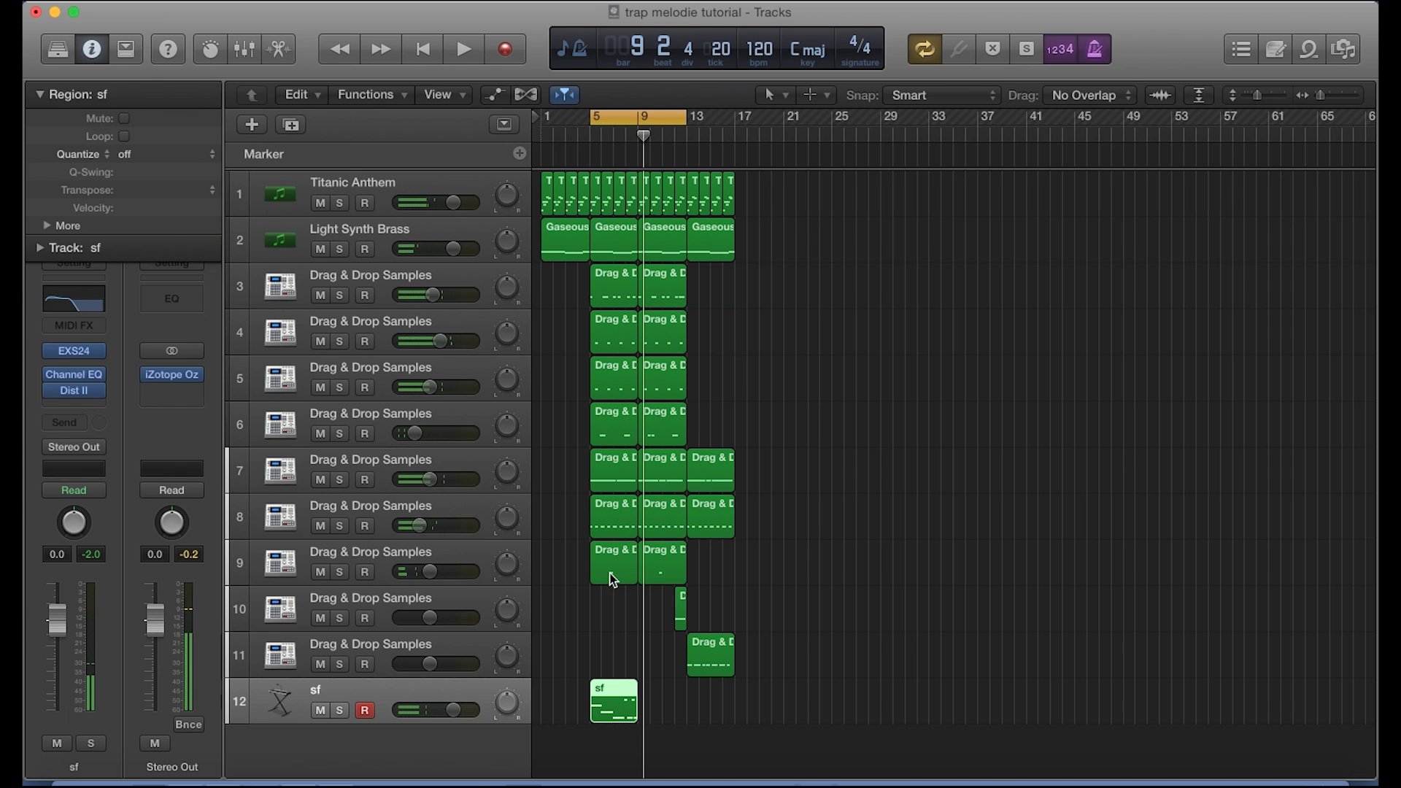
double_click(615, 706)
drag(664, 620, 634, 388)
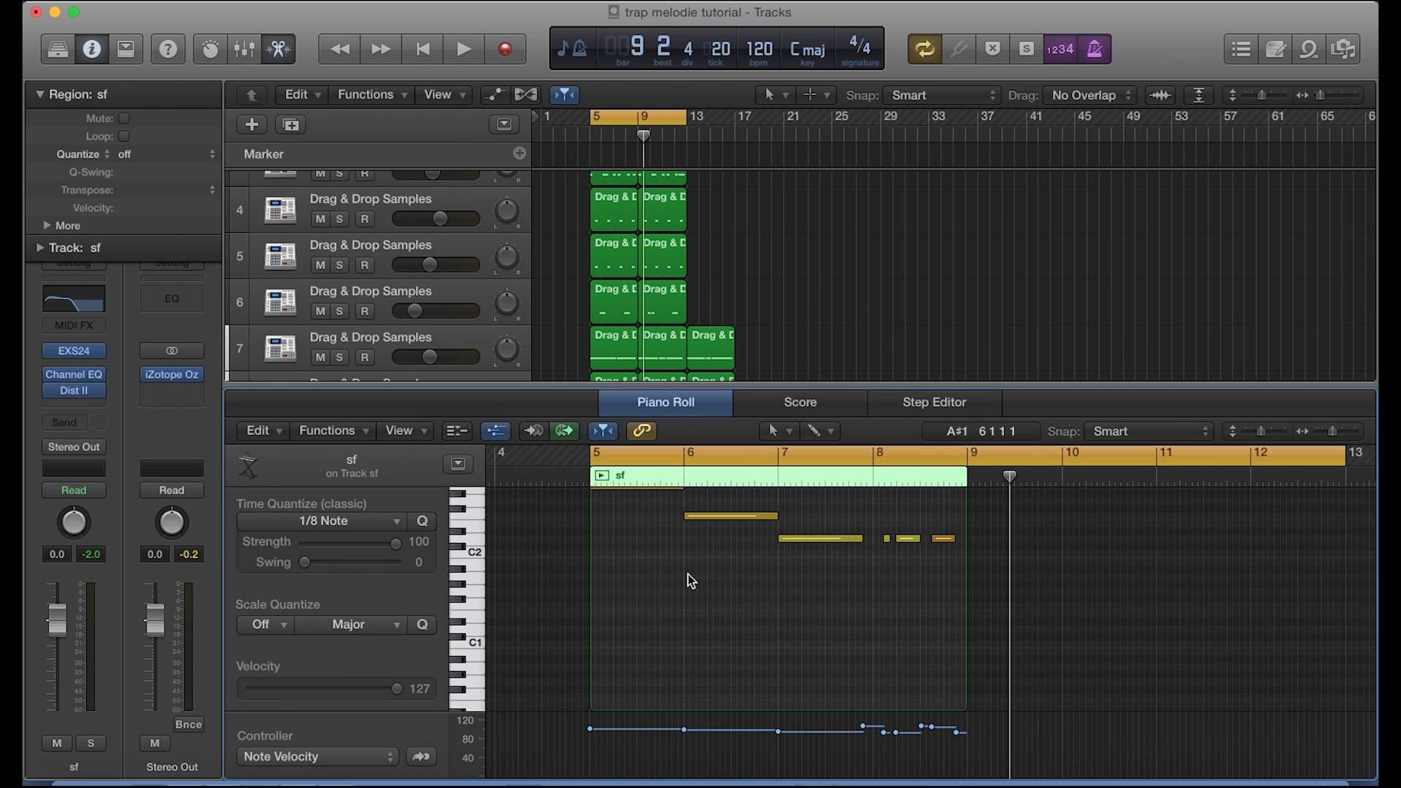
scroll(730, 569, up, 3)
scroll(768, 555, up, 1)
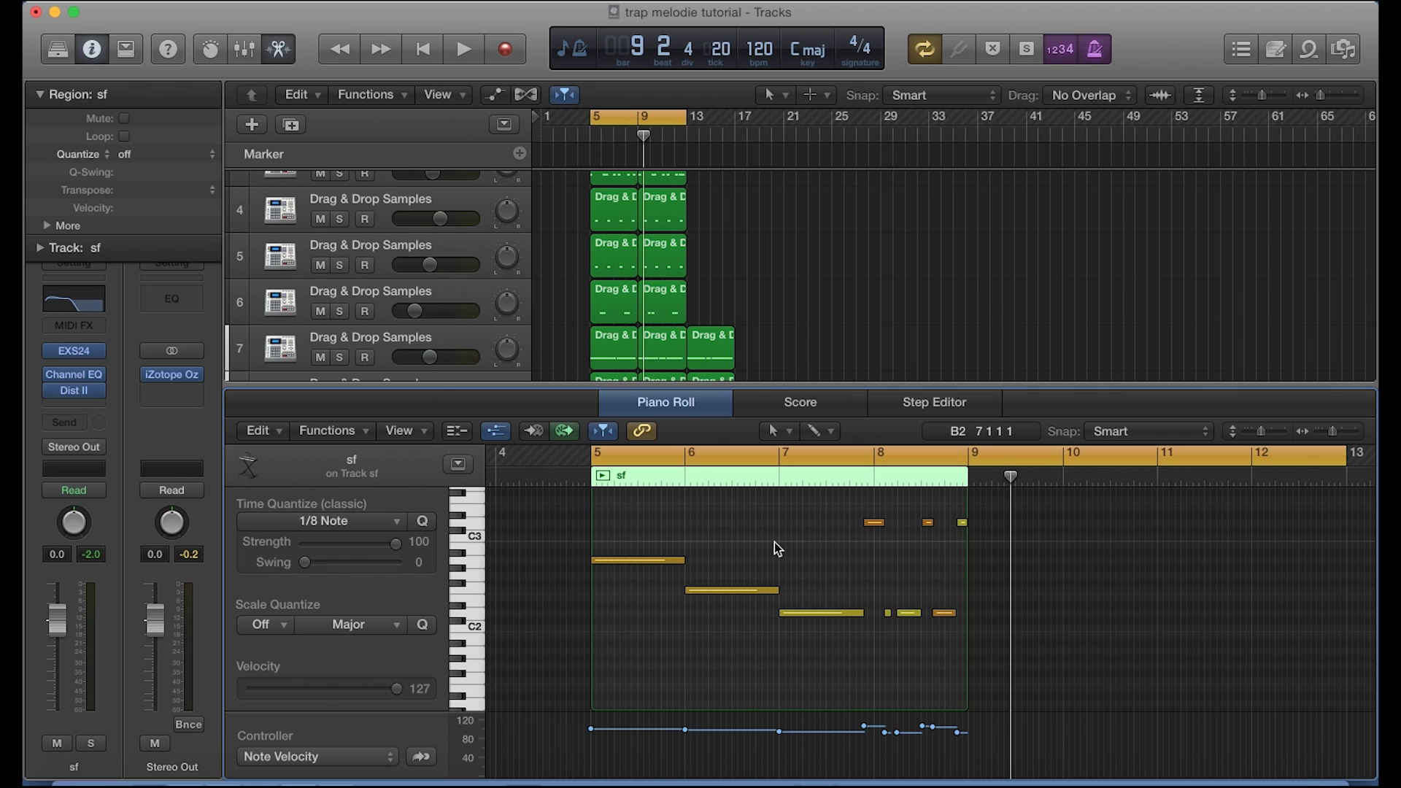
key(super+a)
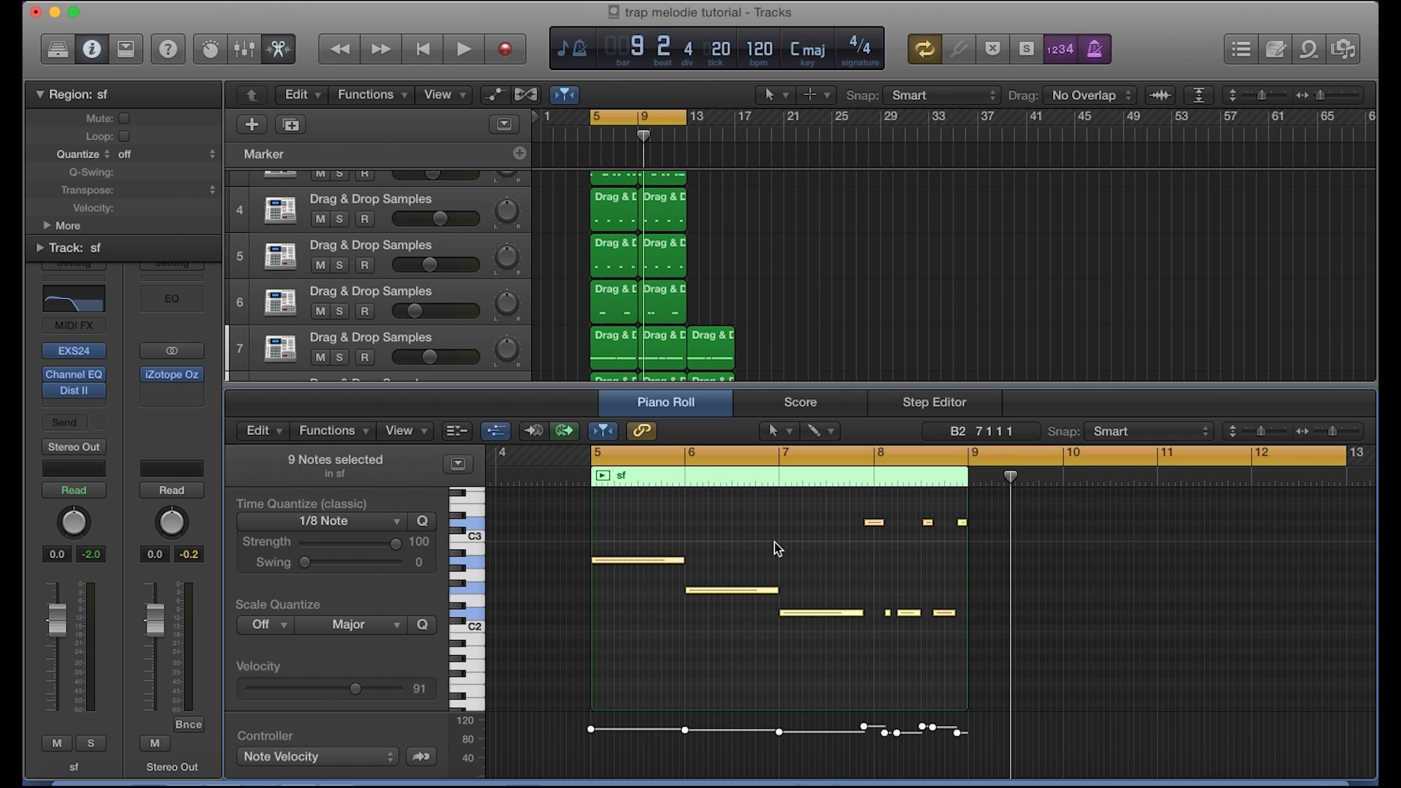
key(q)
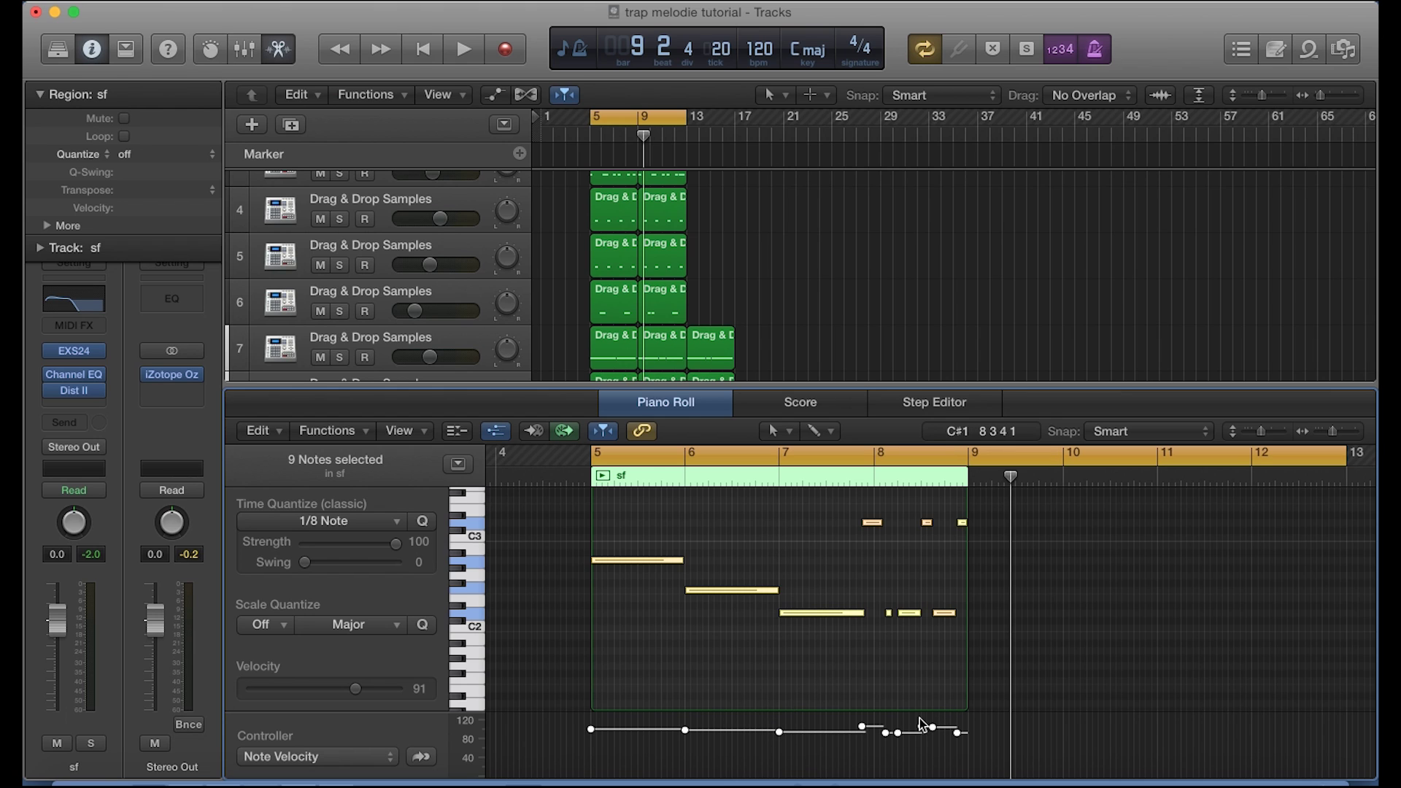
Step: Raise all nine notes' velocity to 127 and shrink the editor
drag(884, 734, 881, 608)
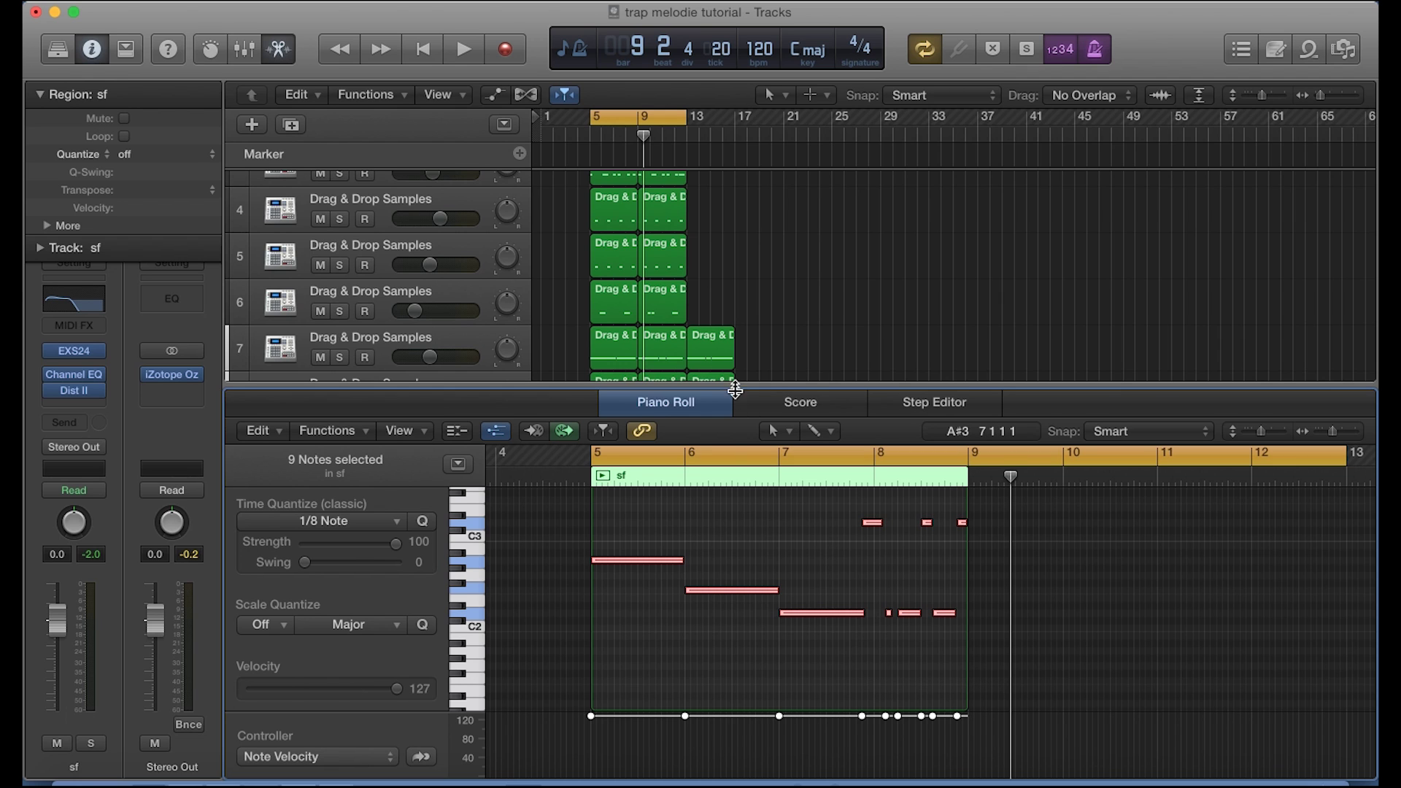
drag(734, 390, 741, 657)
click(456, 594)
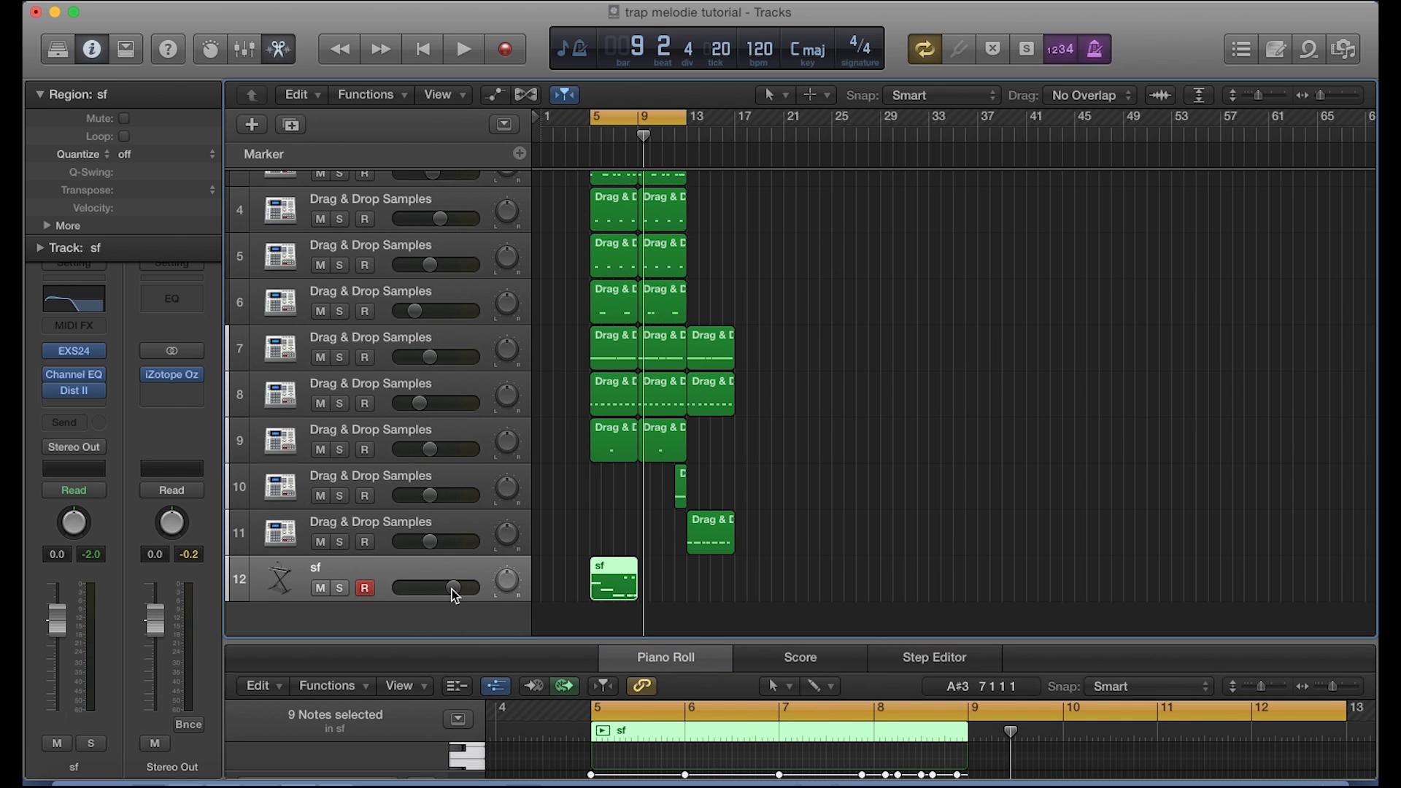
Step: Set the sf track to -0.8 dB, end the cycle at bar 9, and audition the loop
mouse_move(454, 595)
mouse_down()
mouse_move(444, 587)
mouse_move(471, 587)
mouse_move(454, 587)
mouse_up()
drag(685, 115, 636, 122)
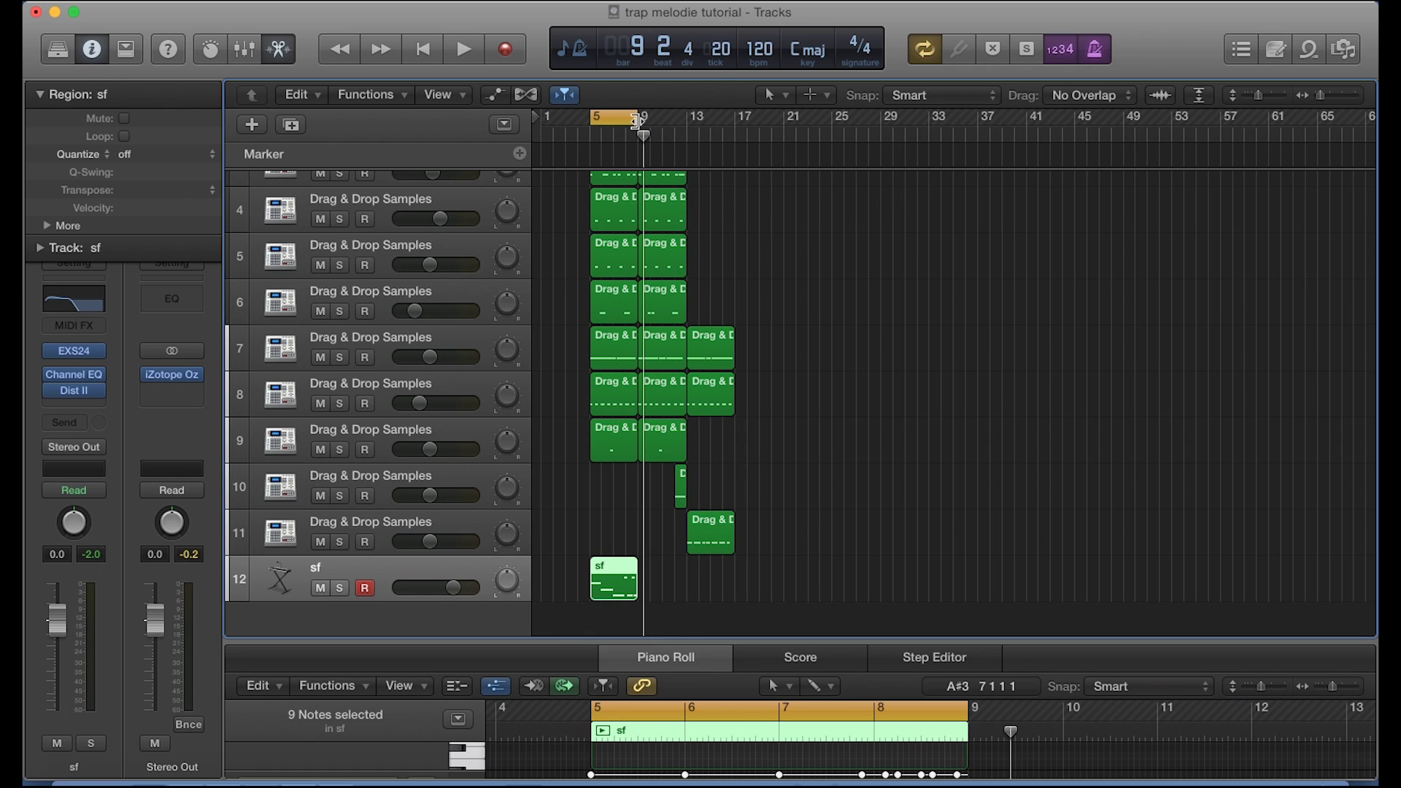
key(space)
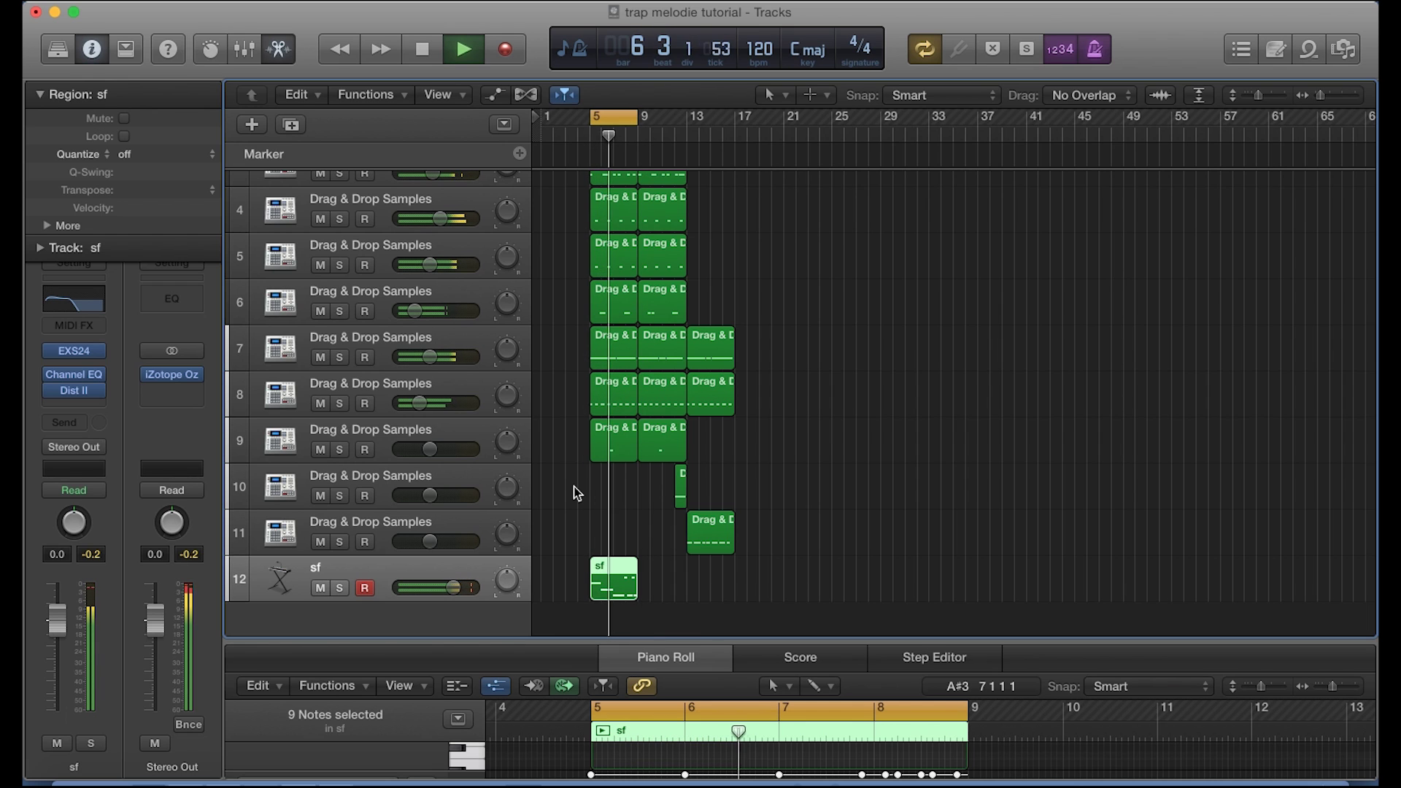
key(space)
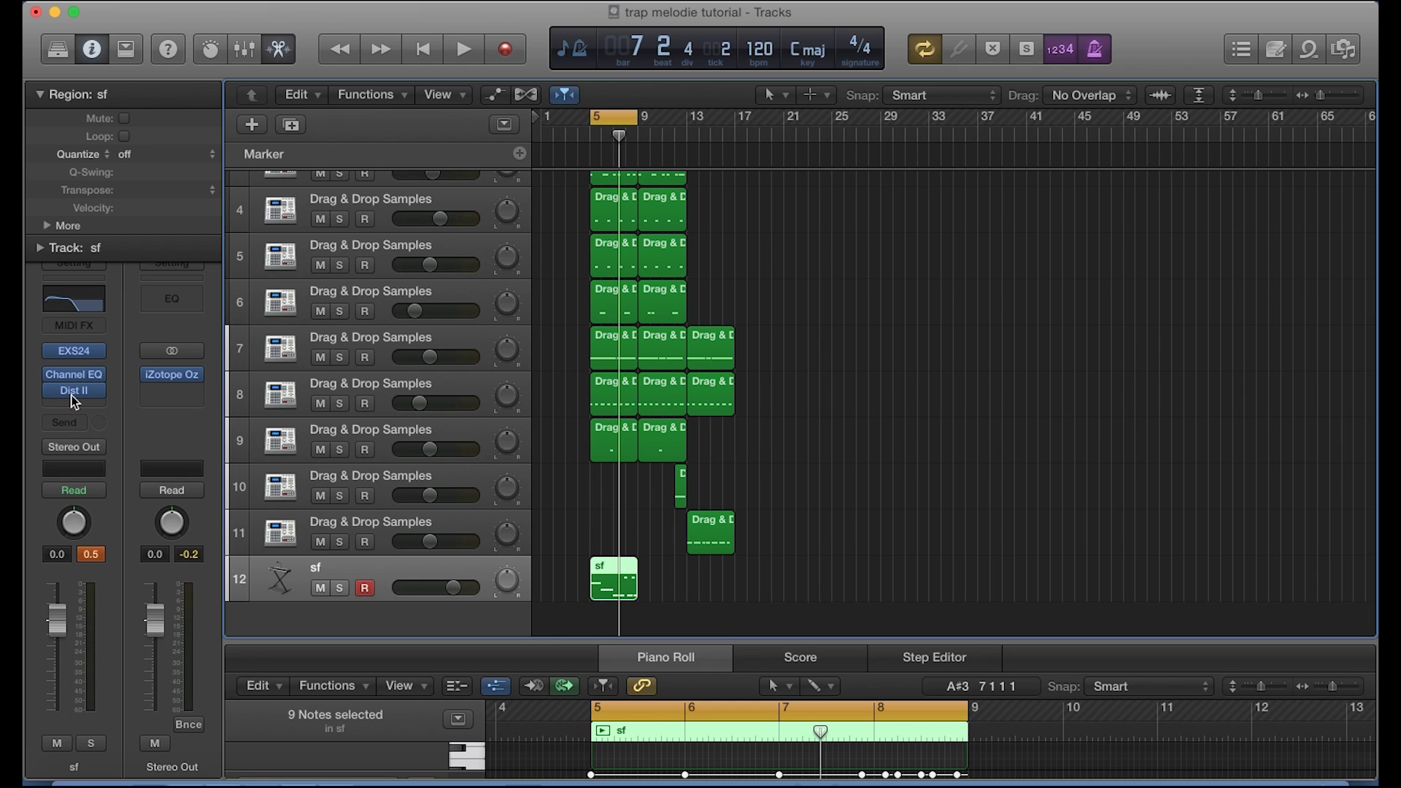
Step: Lower the sf track to -3.7 dB, then about -5.4 dB, auditioning each level
mouse_move(72, 392)
drag(453, 588, 410, 588)
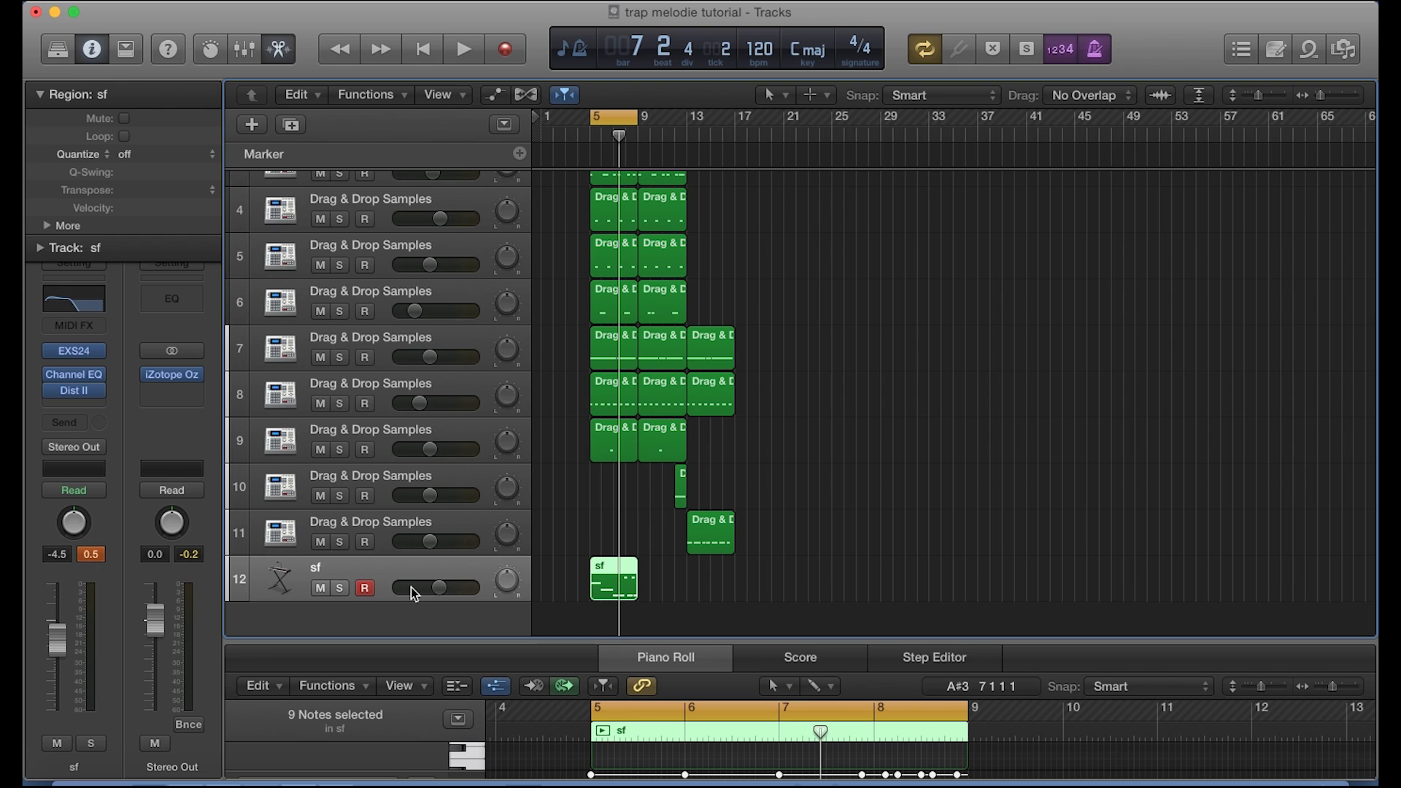
key(space)
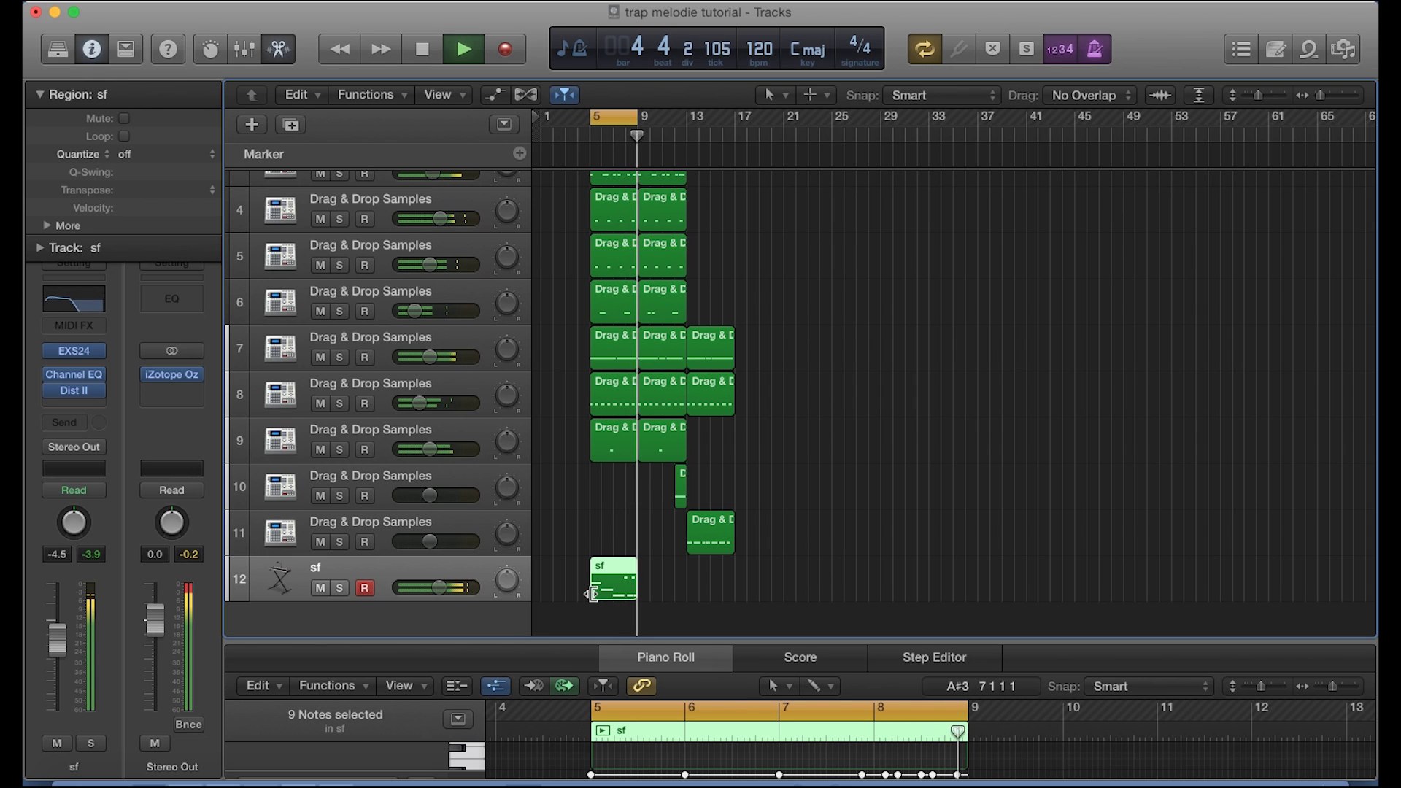
key(space)
mouse_move(439, 588)
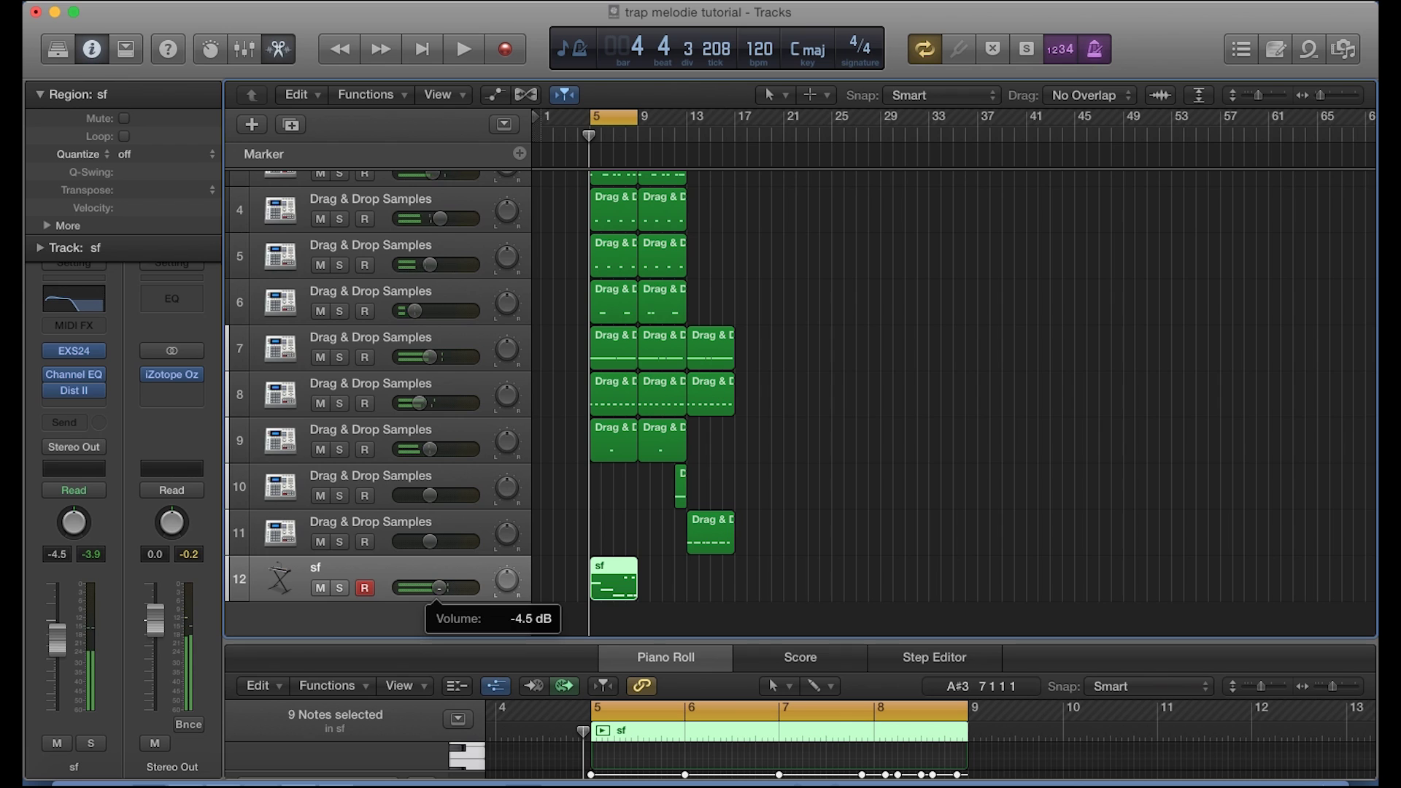
drag(438, 588, 435, 588)
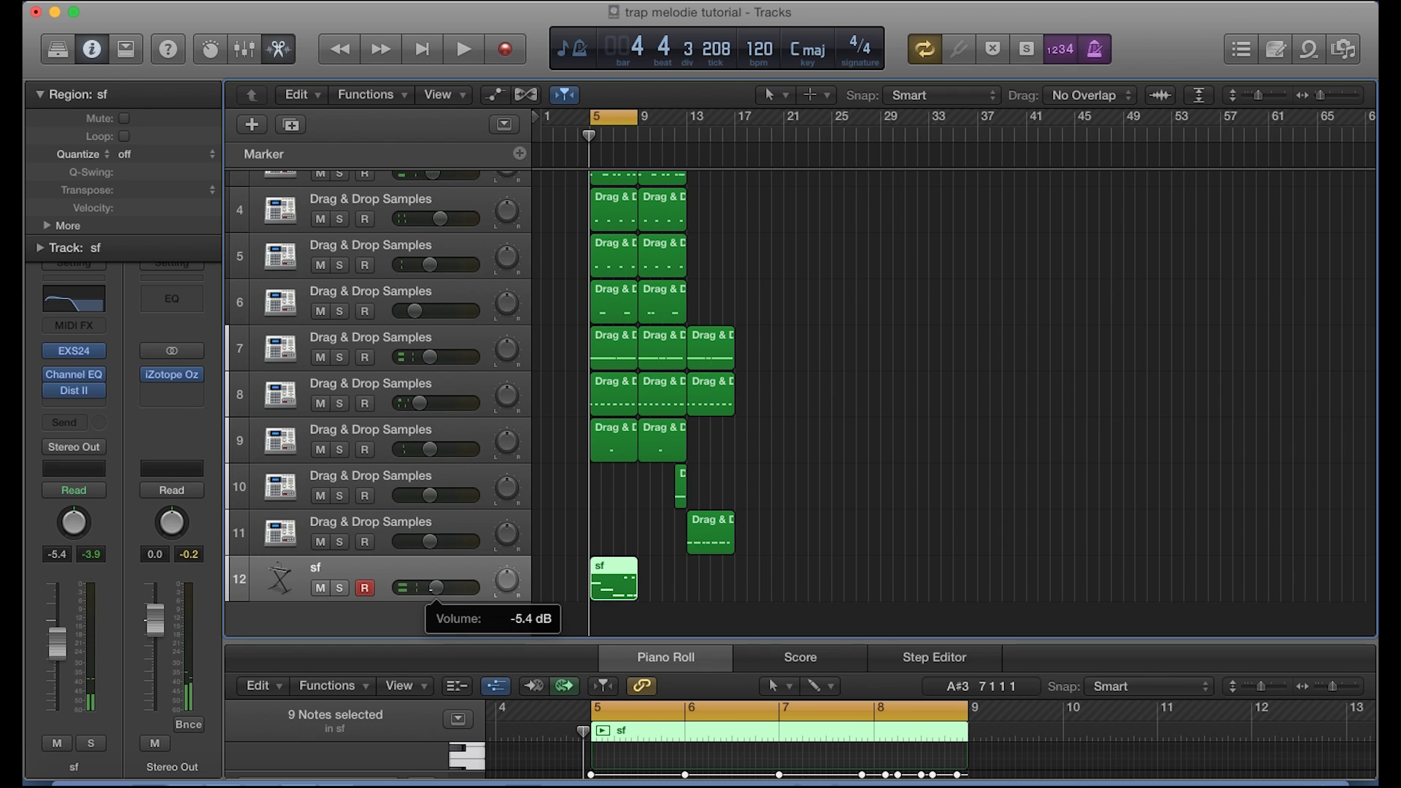
key(space)
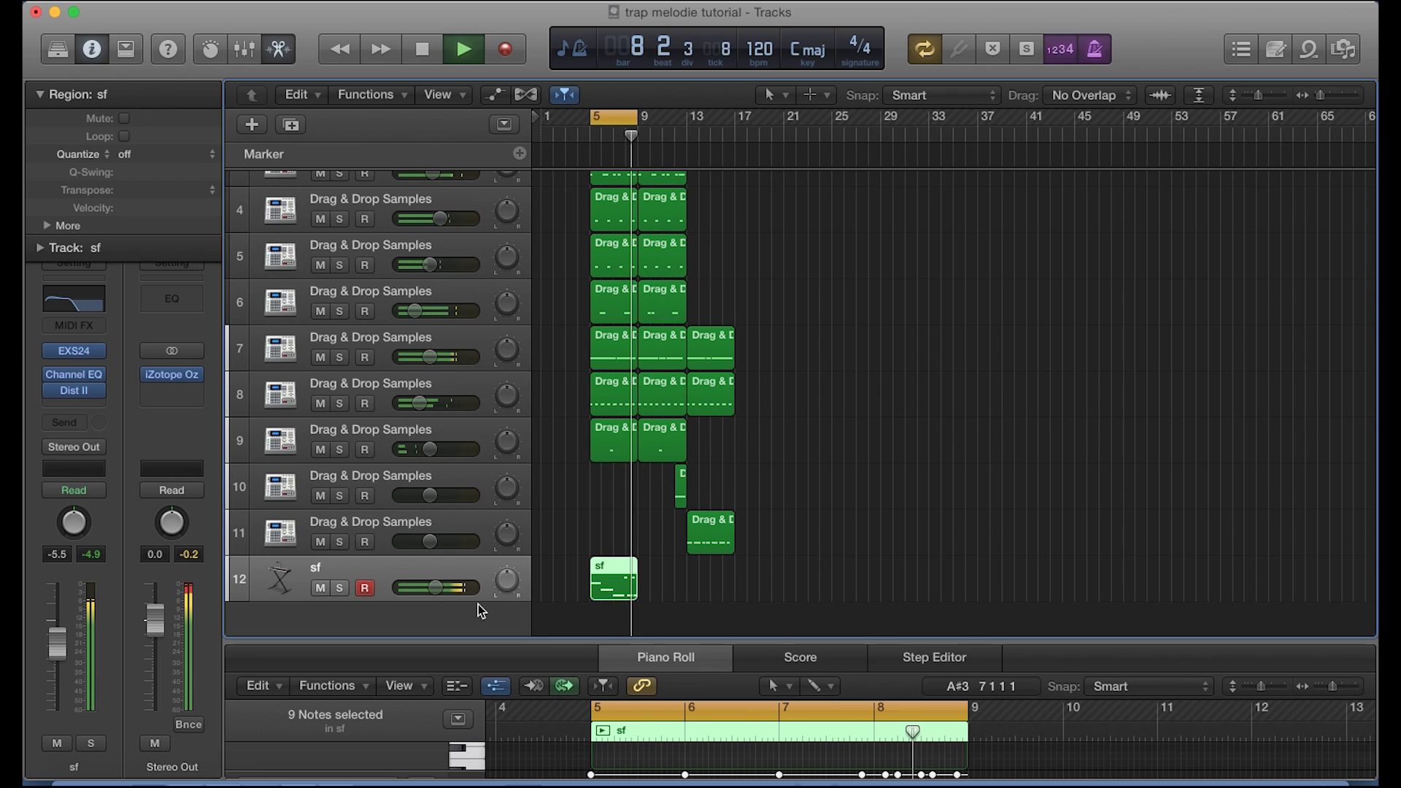
key(space)
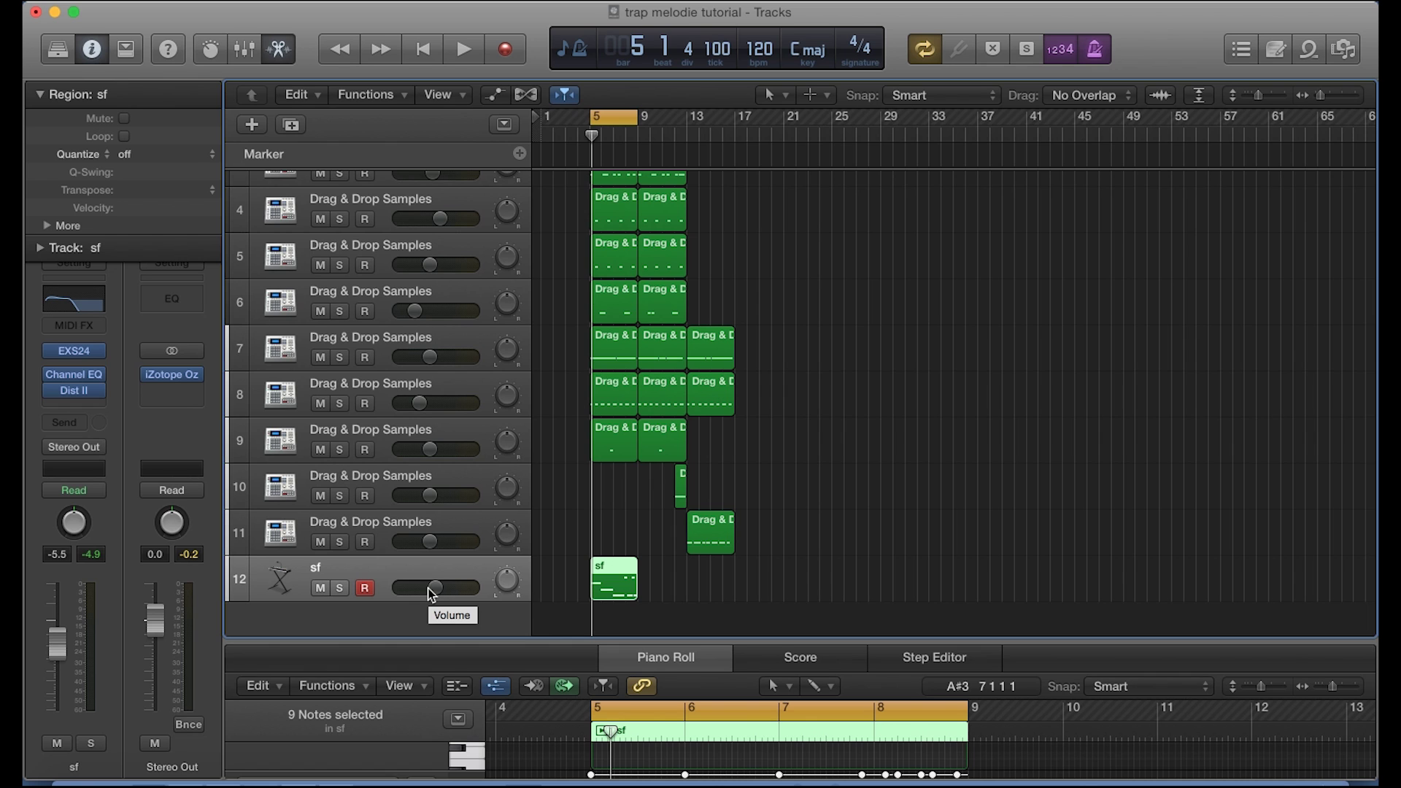
Step: Open the sf track's EXS24 and raise Glide from about 88 ms to about 207 ms
click(76, 353)
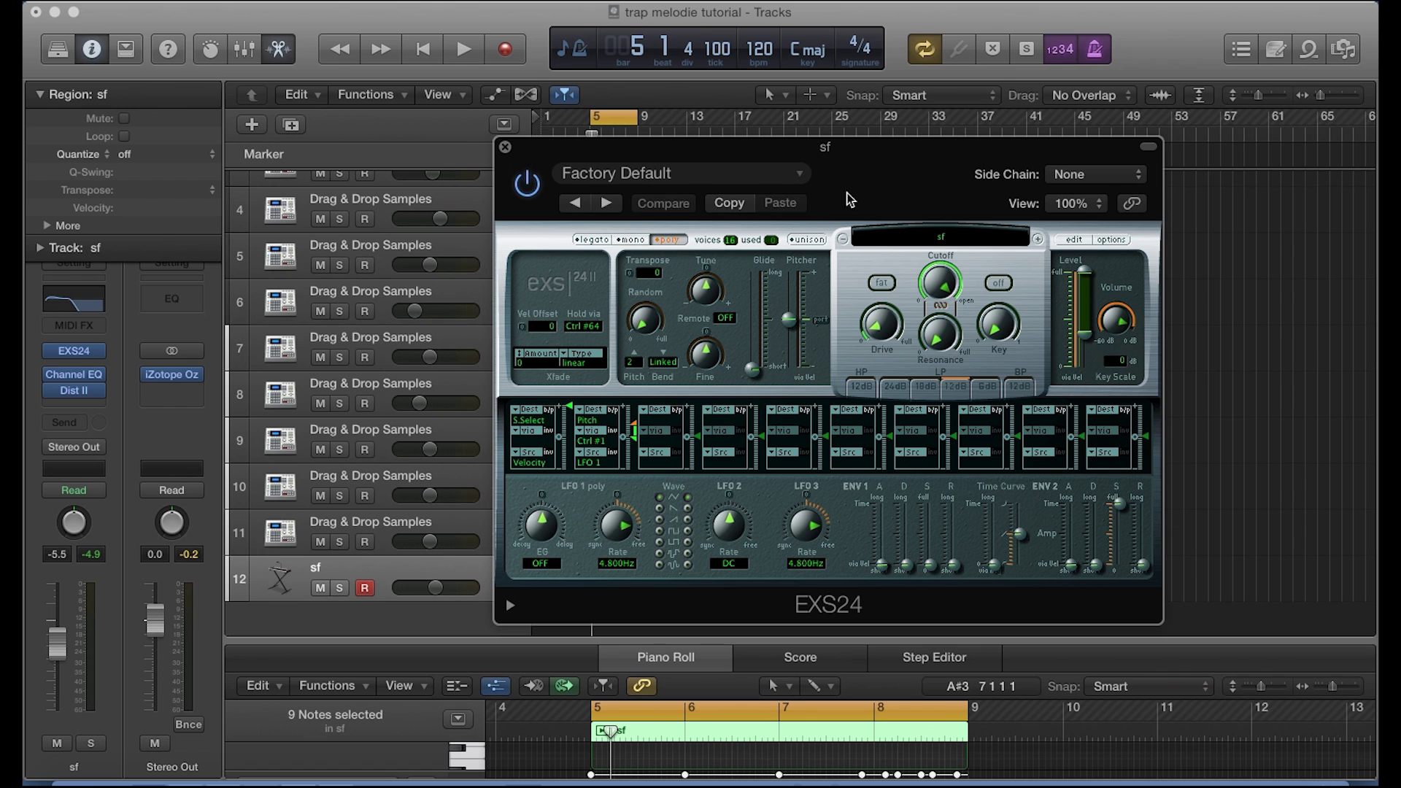
drag(817, 164, 656, 198)
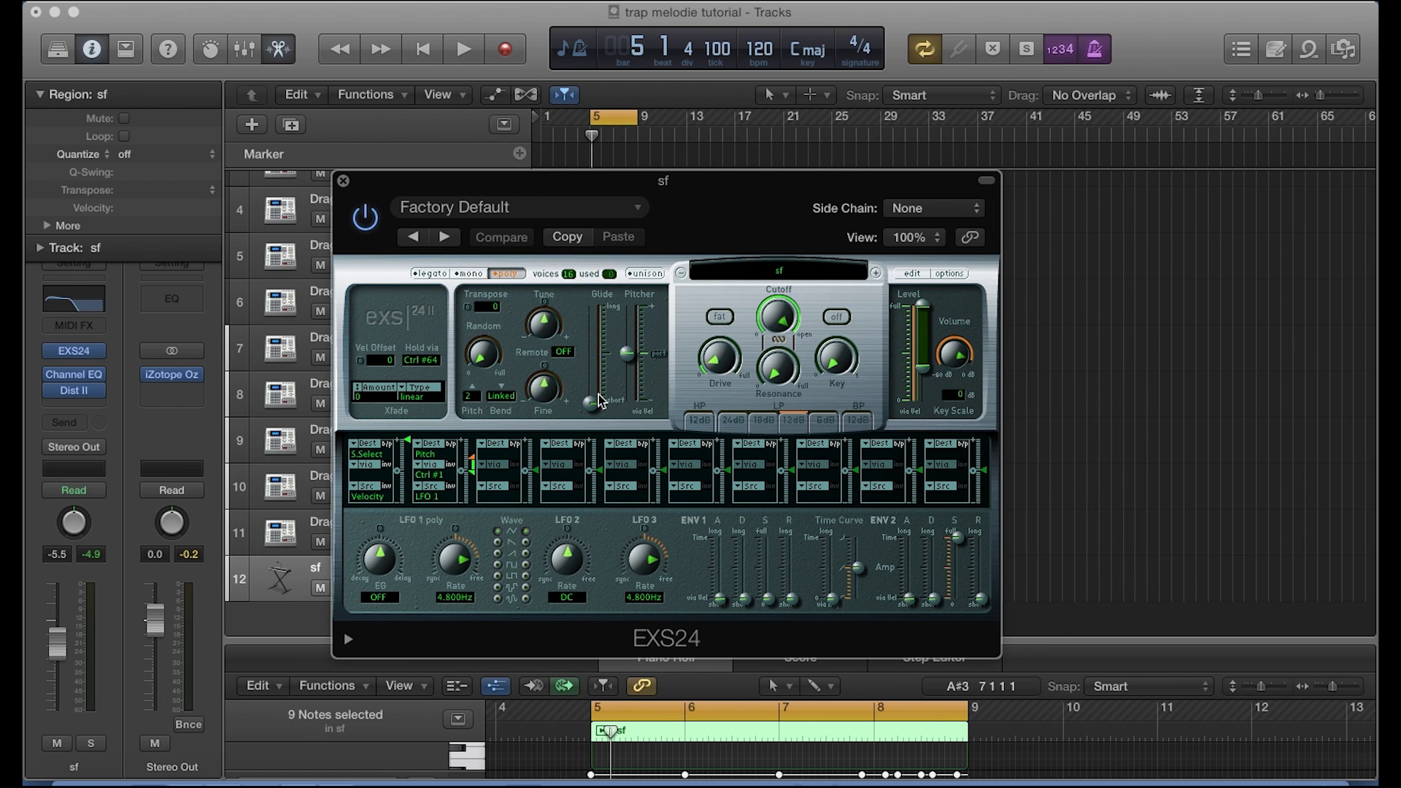
drag(597, 419, 593, 398)
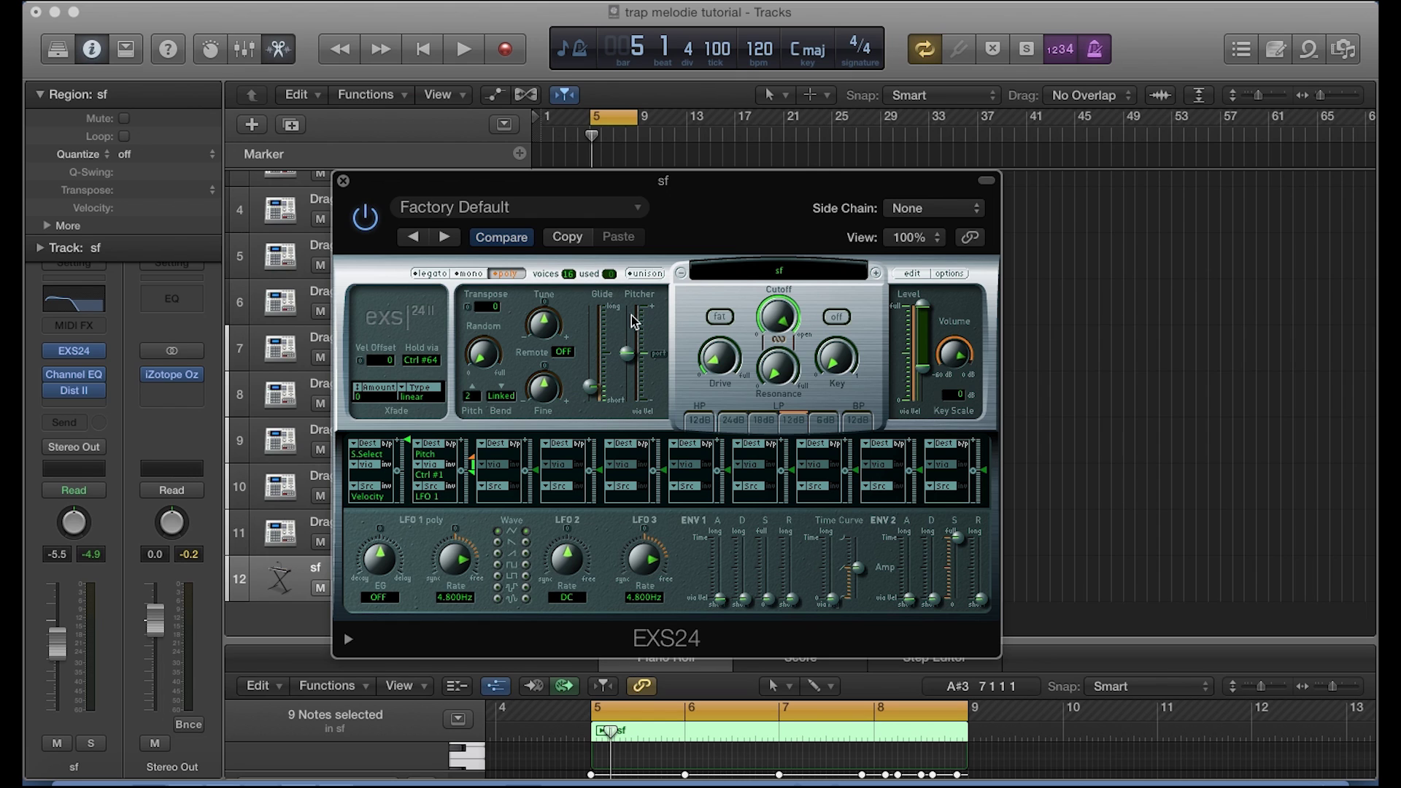
mouse_move(592, 391)
mouse_down()
mouse_move(591, 364)
mouse_move(594, 391)
mouse_up()
drag(775, 210, 759, 679)
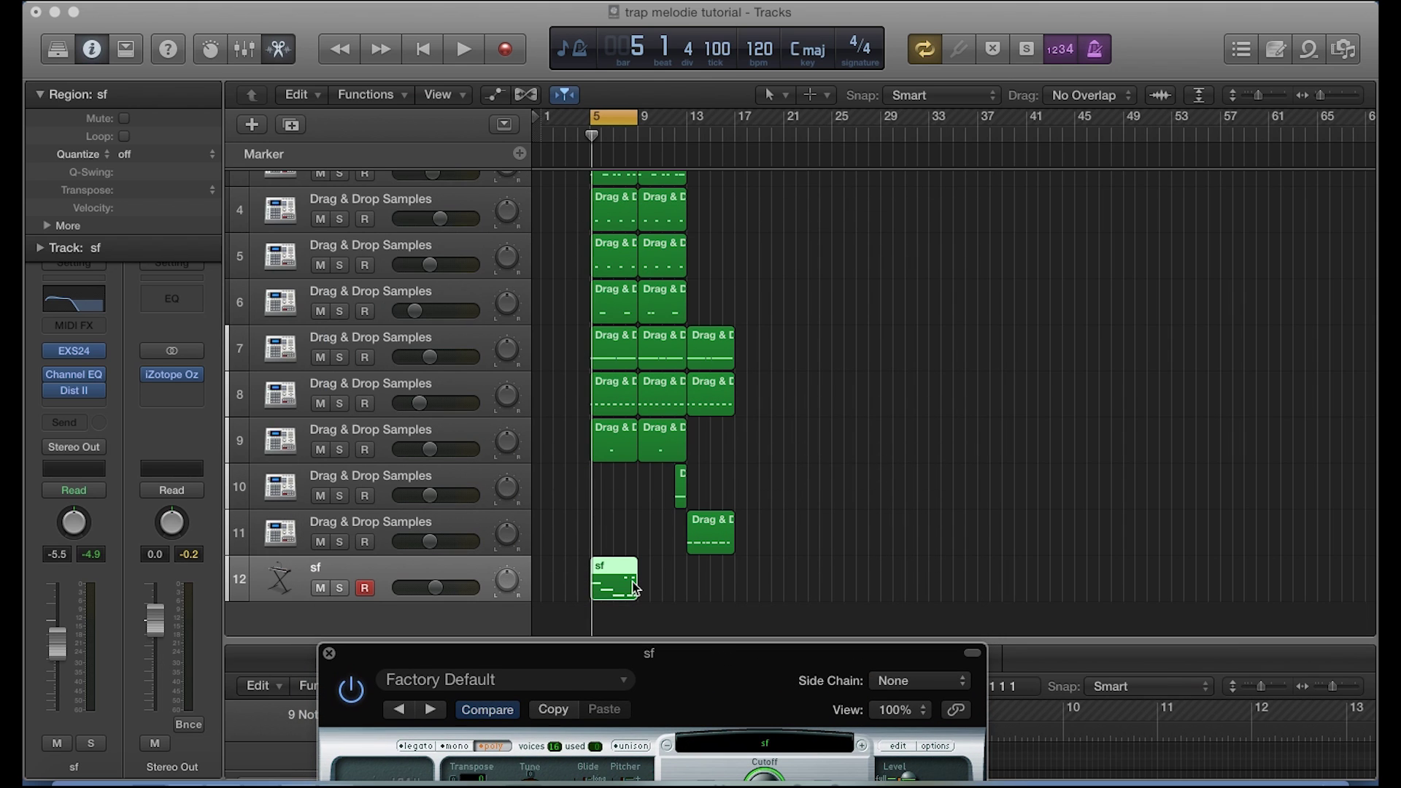
Step: Play the beat to hear the glide, zooming the arrangement around the sf region
key(space)
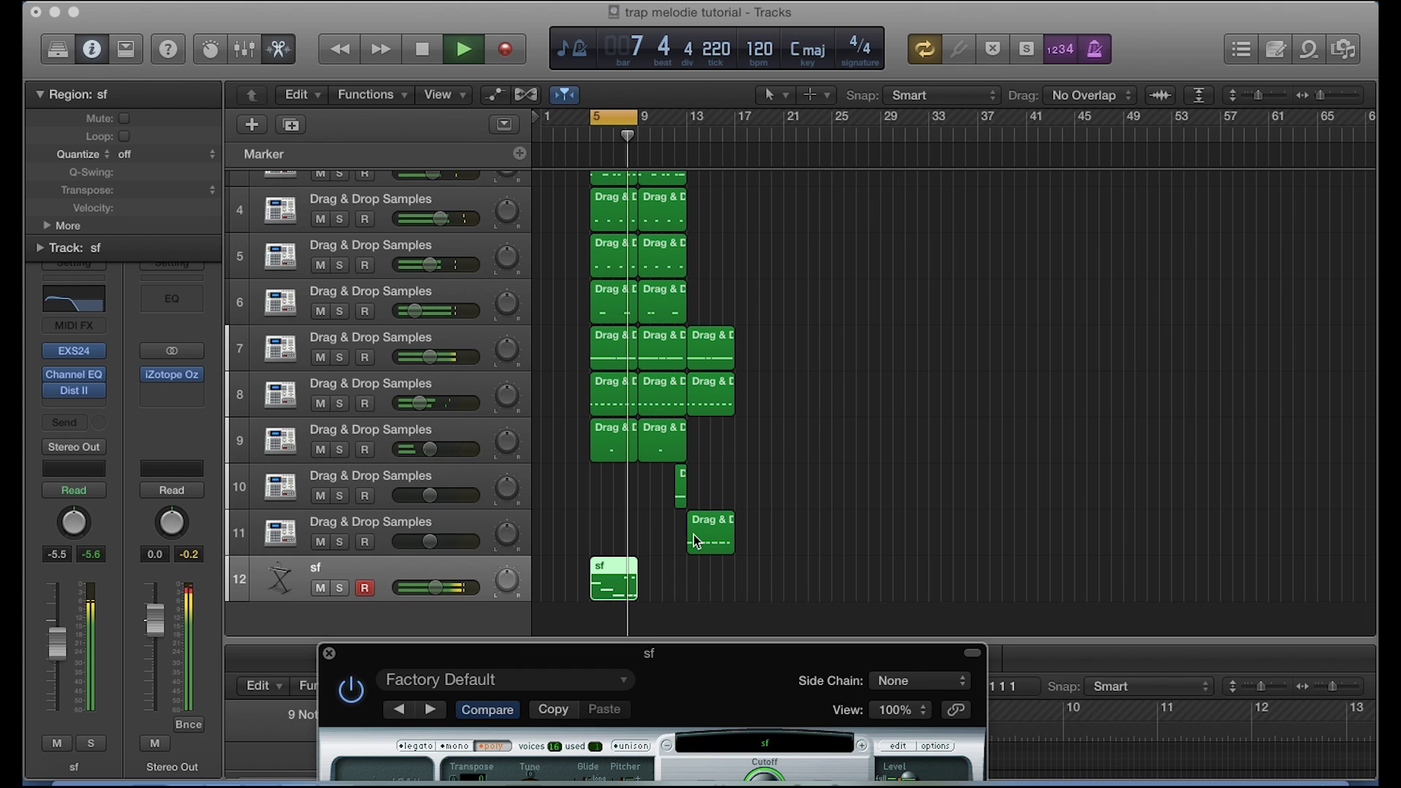
key(space)
key(super+Left)
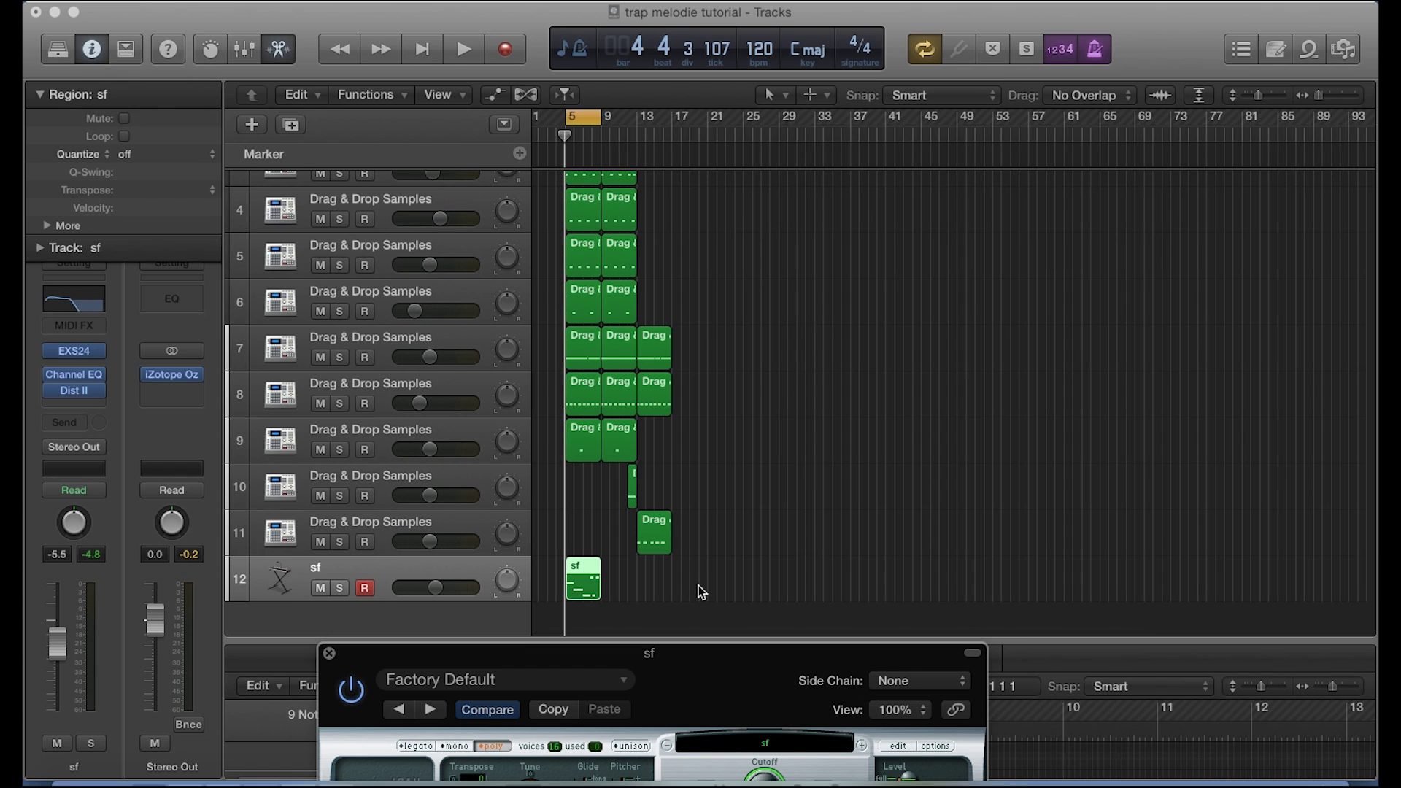
key(super+Right)
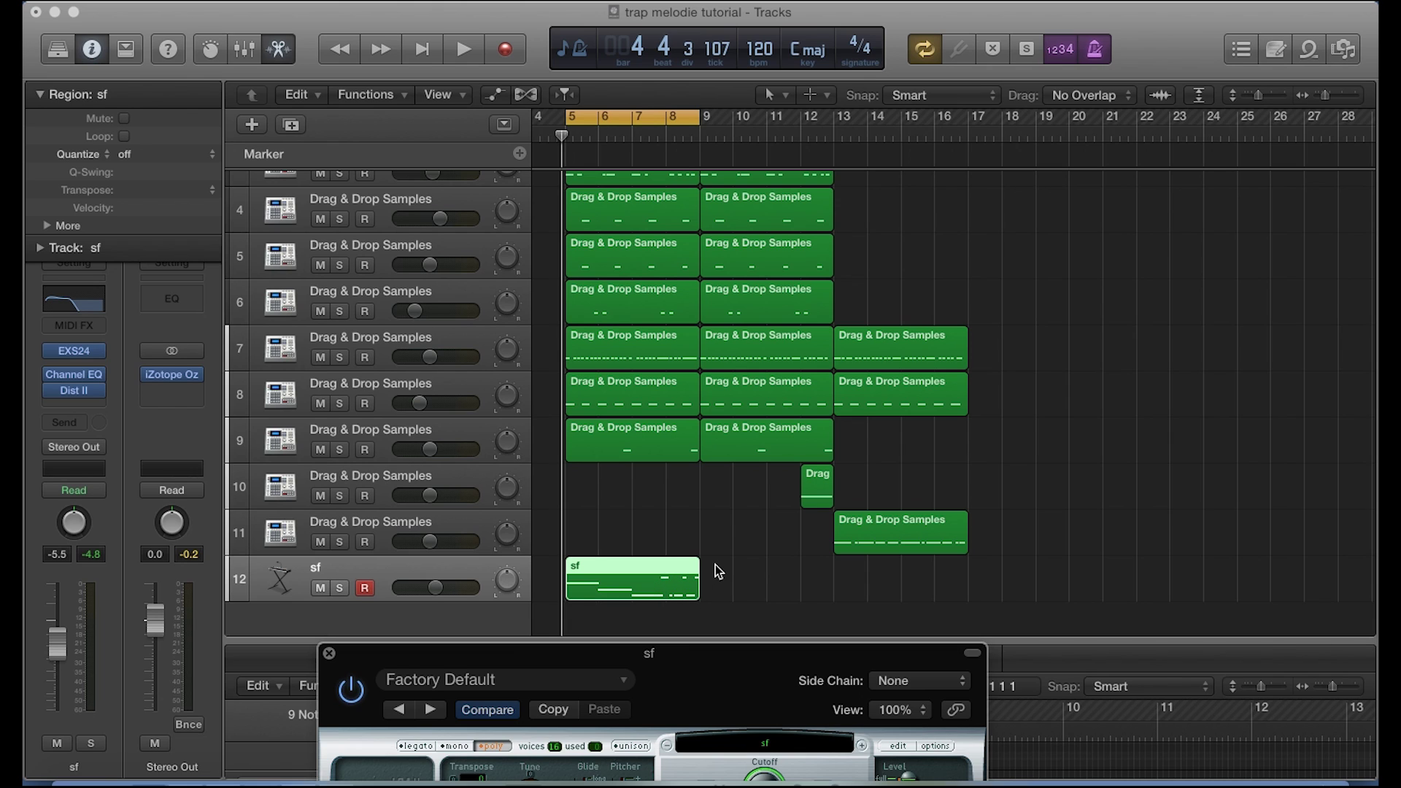
key(space)
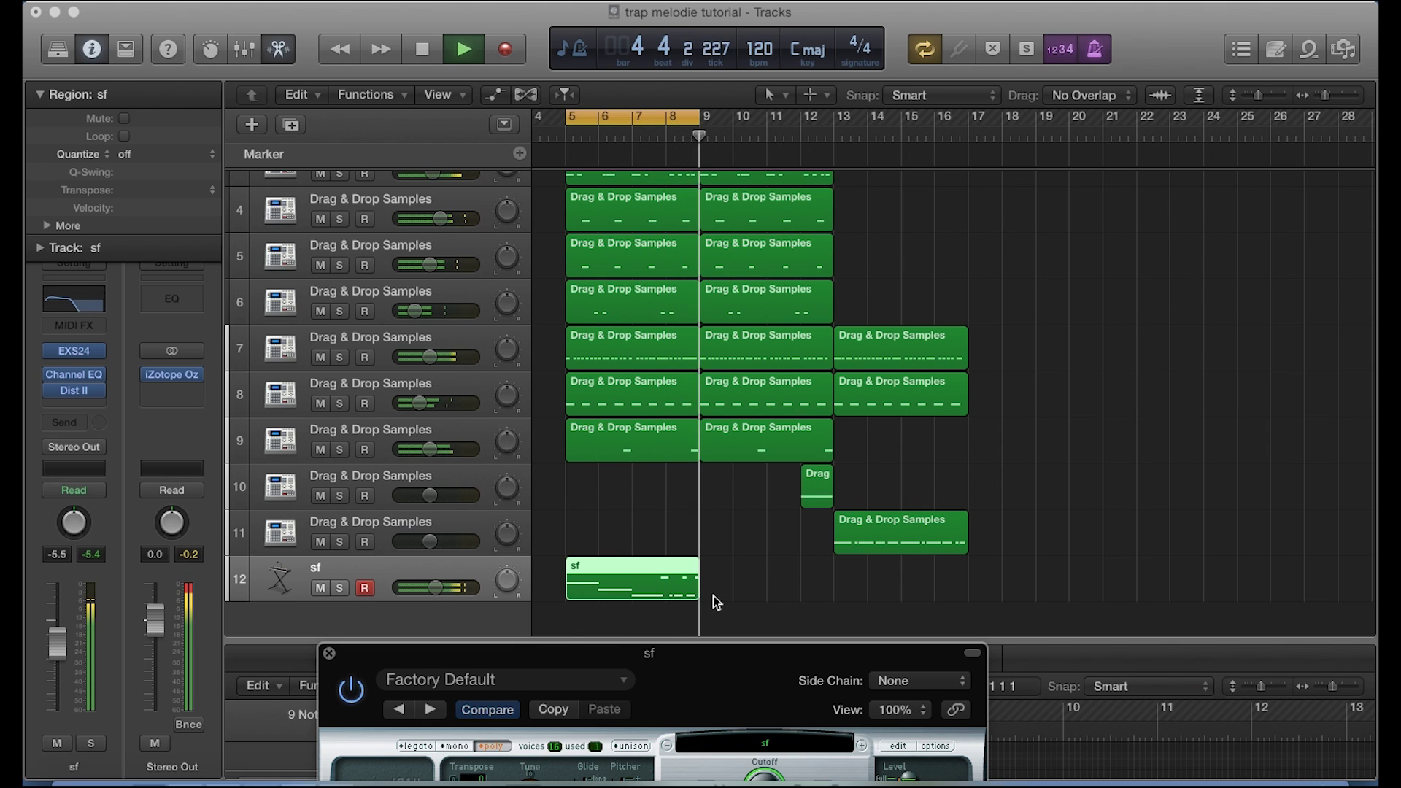
key(space)
Step: Raise the EXS24 Pitcher amount to +10 and audition the loop
drag(691, 686, 1014, 284)
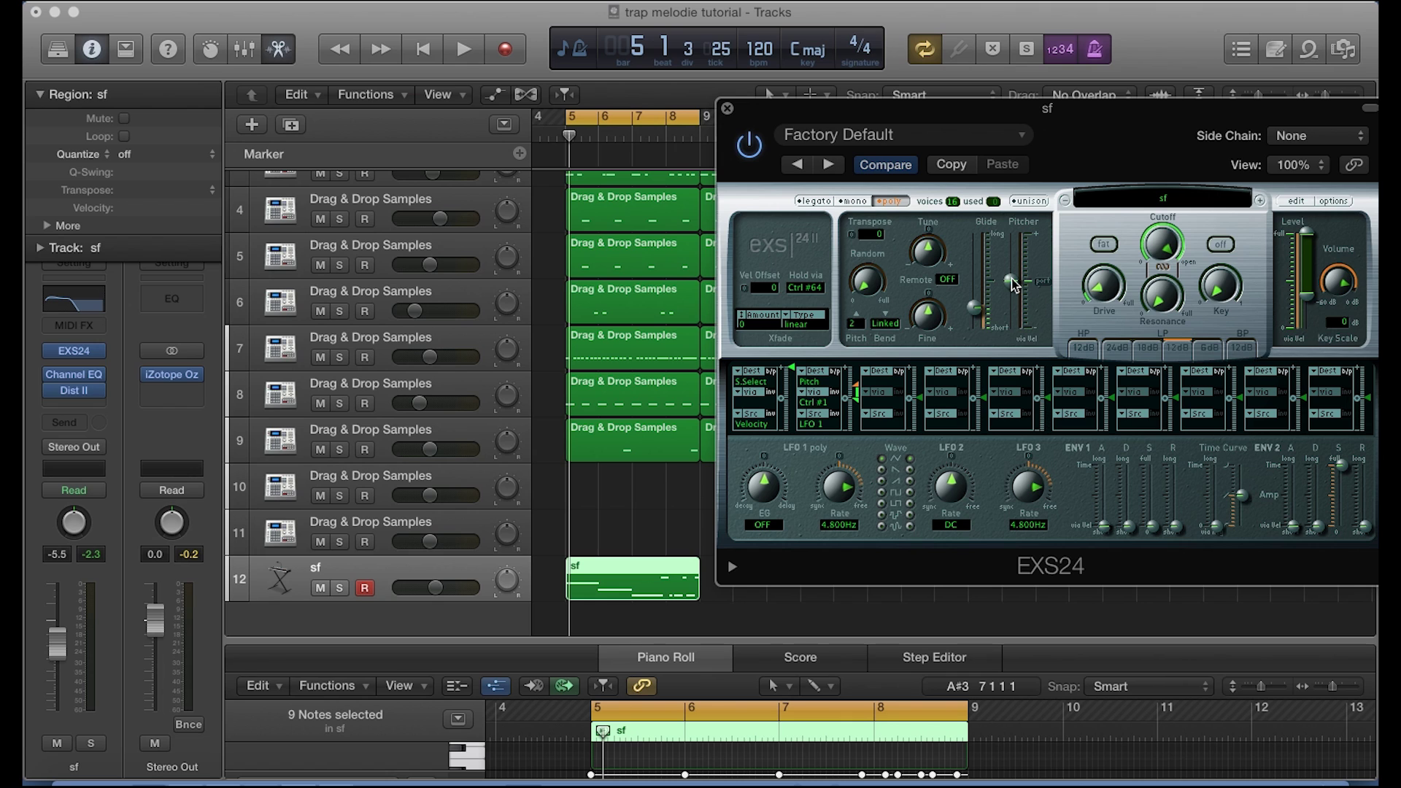
drag(1013, 284, 1010, 231)
key(space)
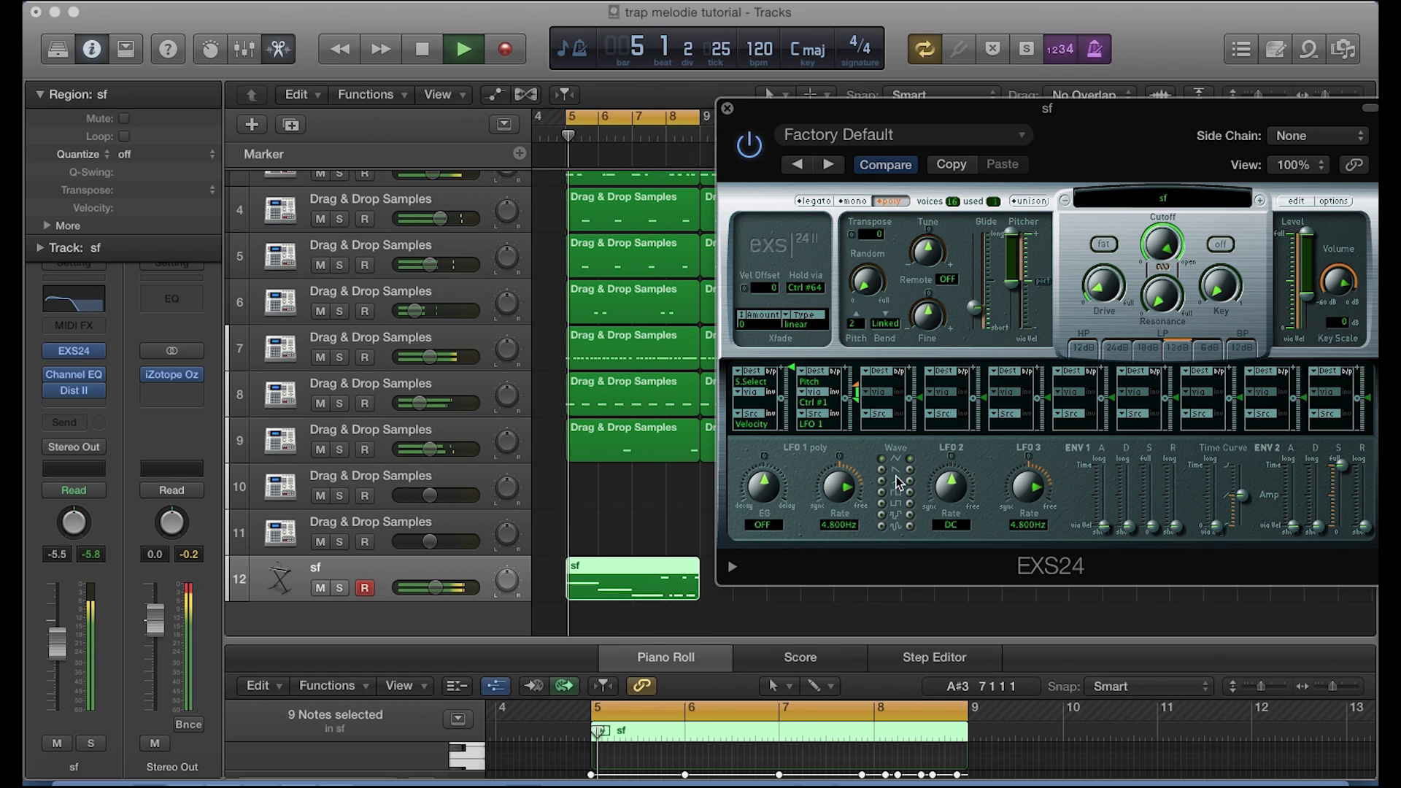
key(space)
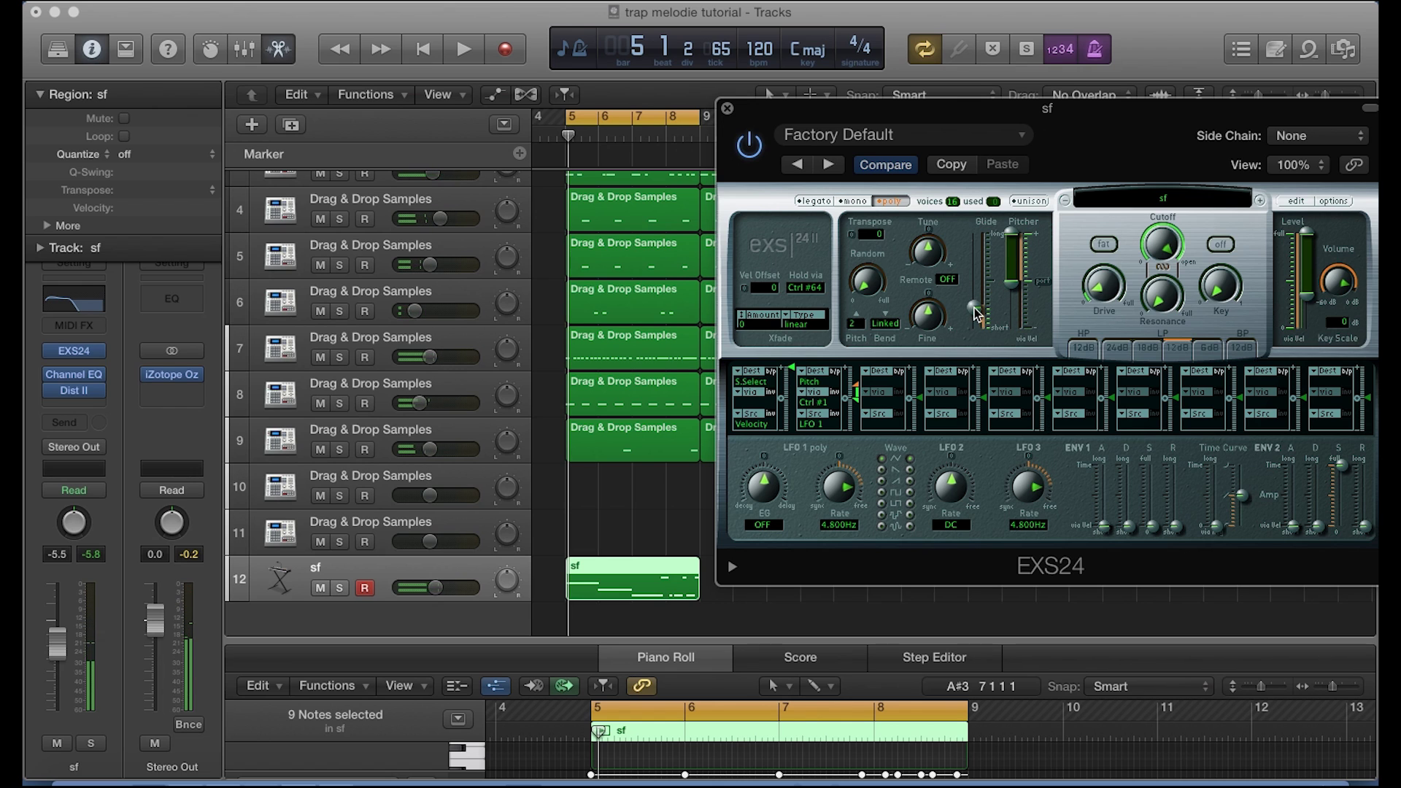
Step: Lengthen the Glide time beyond 136 ms and play the loop to hear it
mouse_move(977, 314)
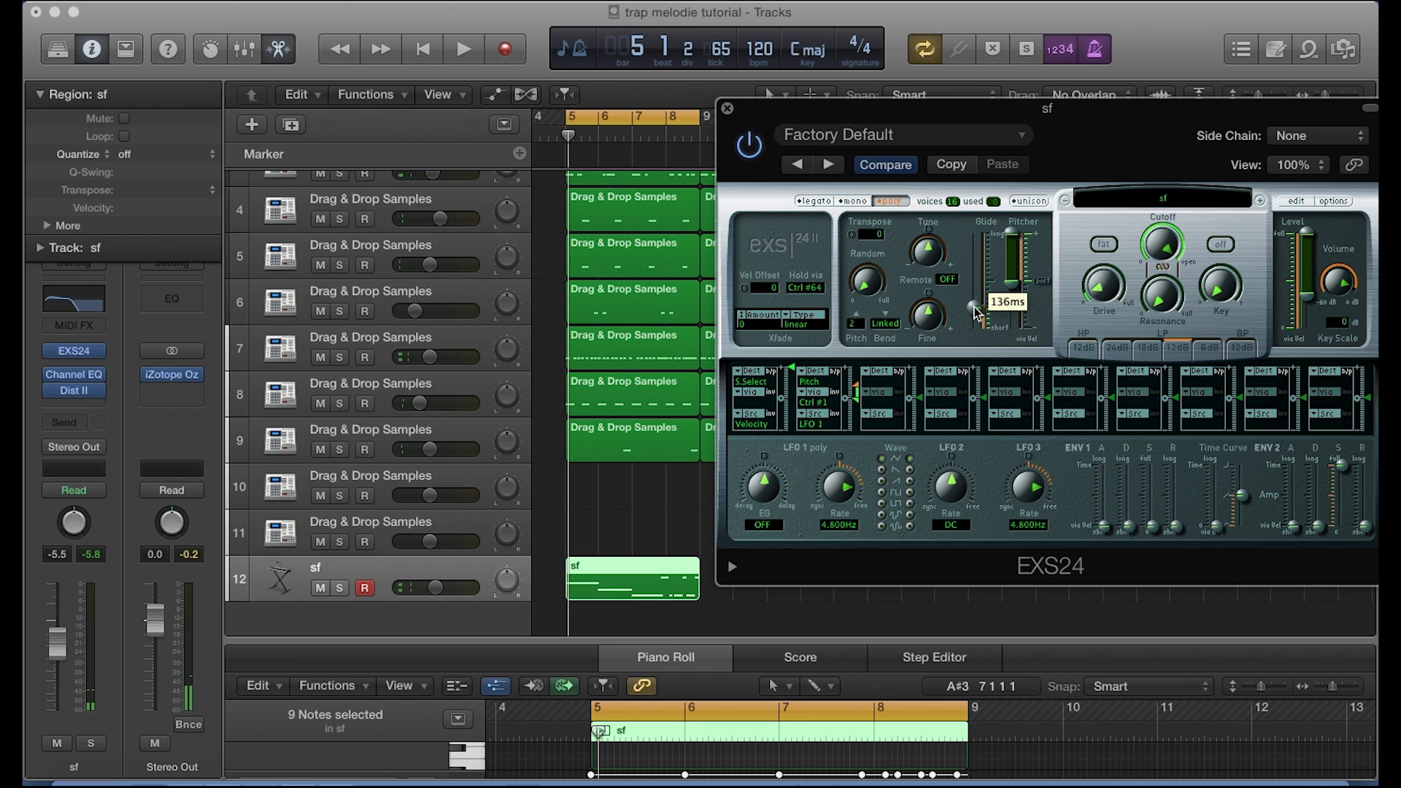
drag(977, 314, 977, 299)
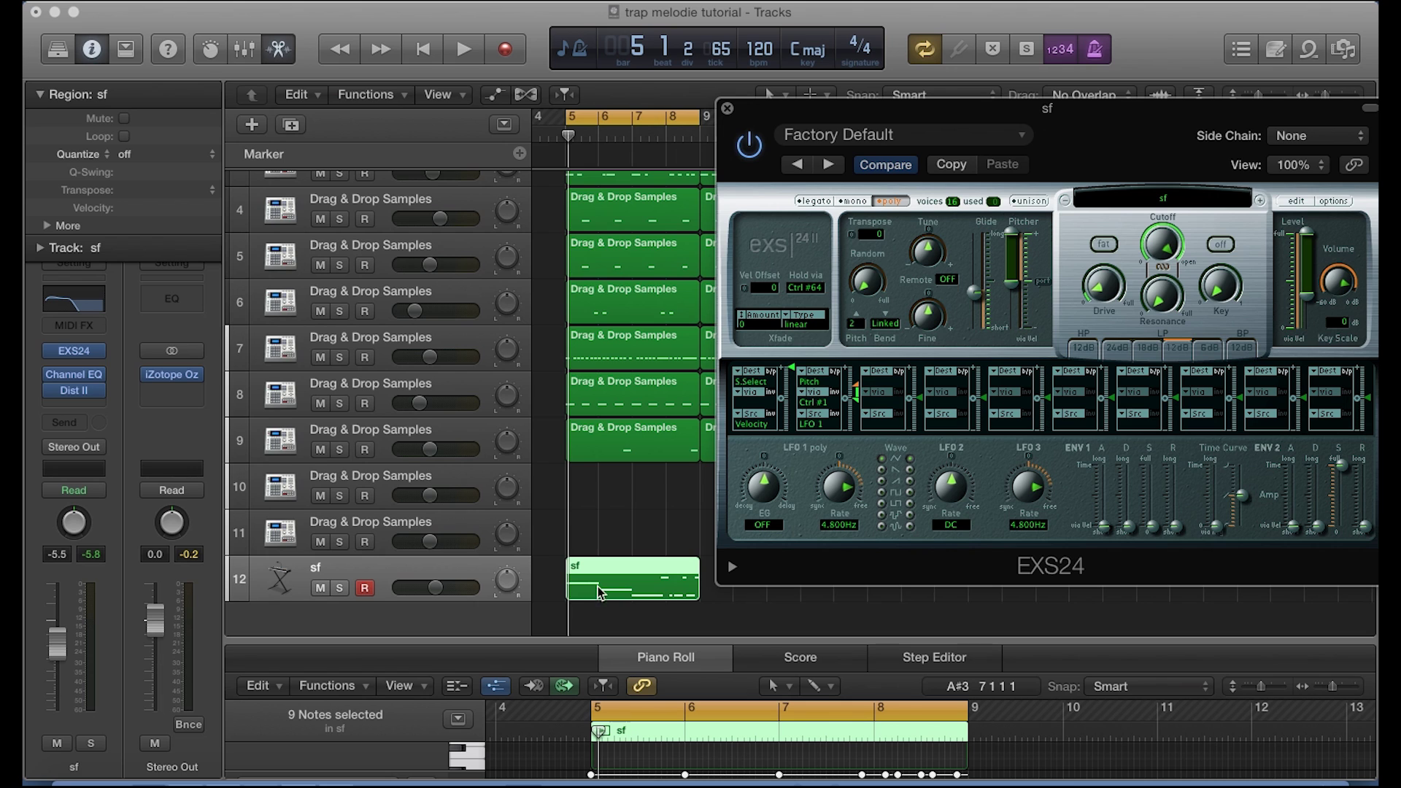
key(space)
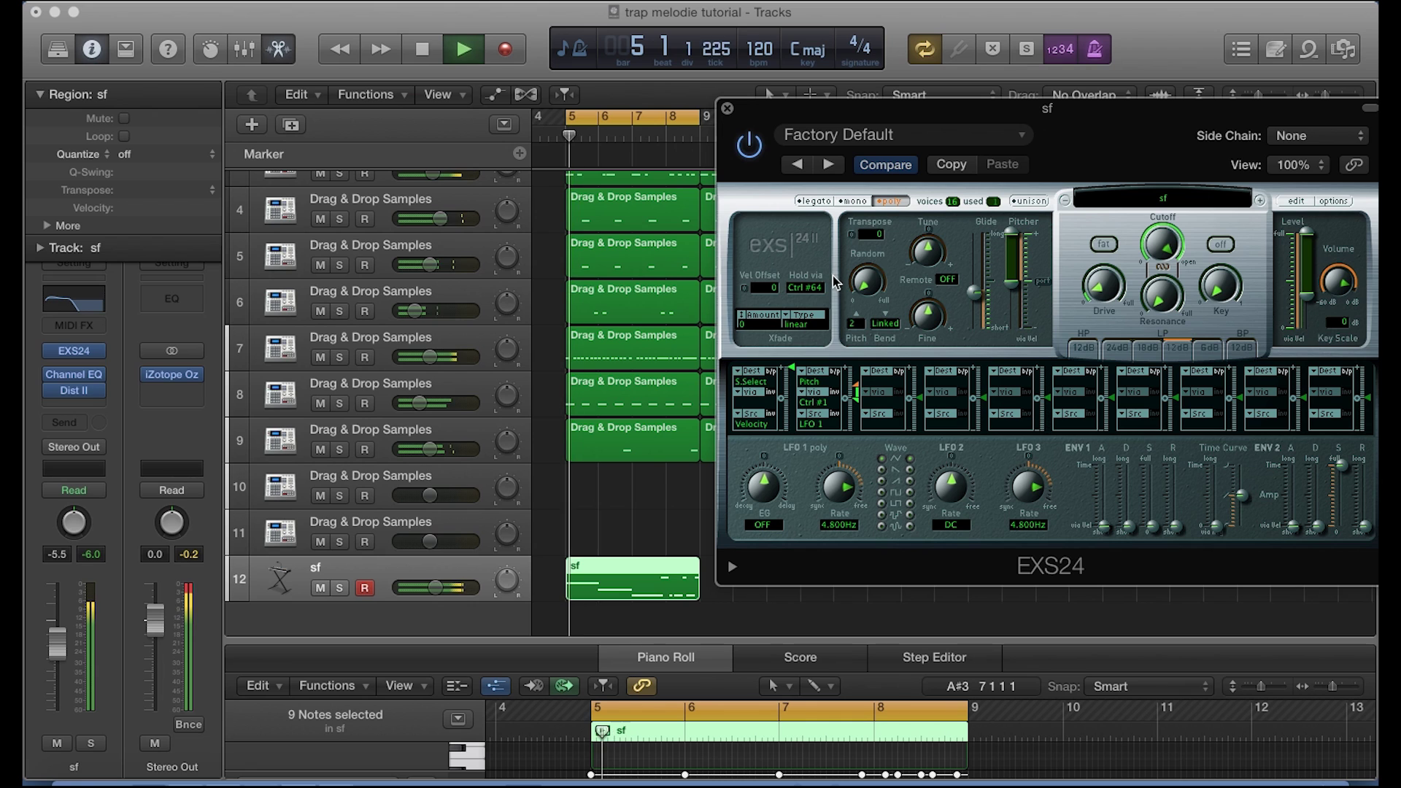
key(space)
Step: Set Pitcher to Porta -12 for a downward slide and replay the beat
drag(1006, 267, 1013, 316)
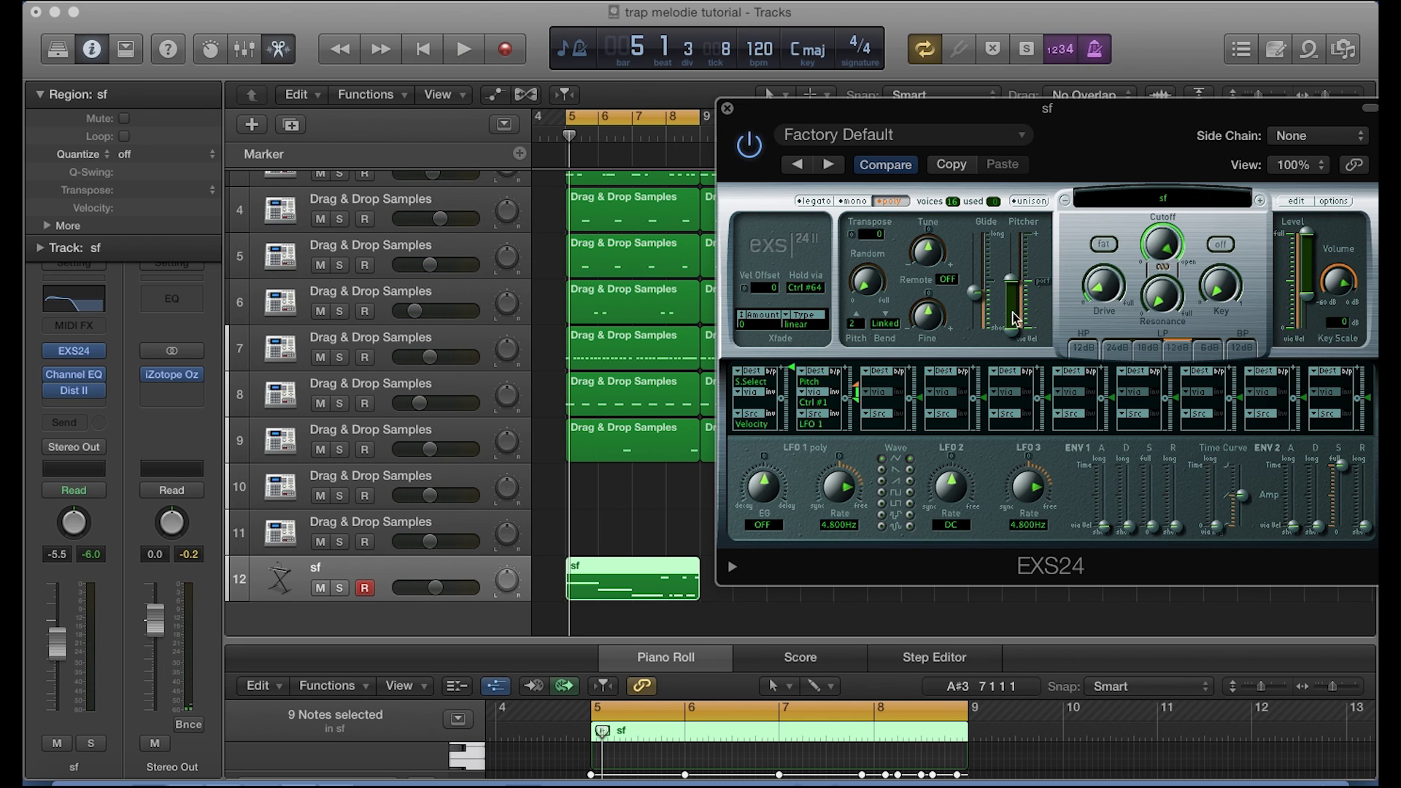
key(space)
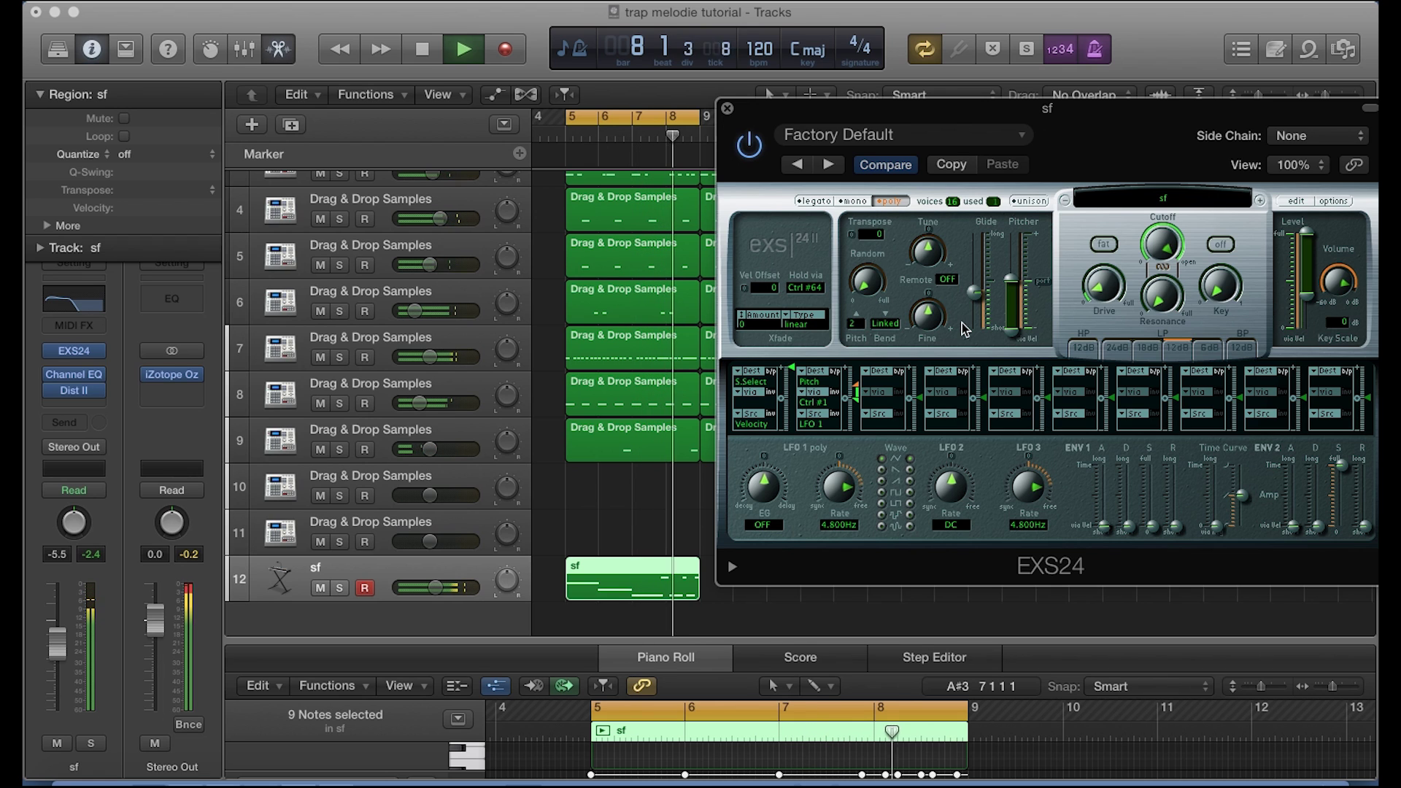
key(space)
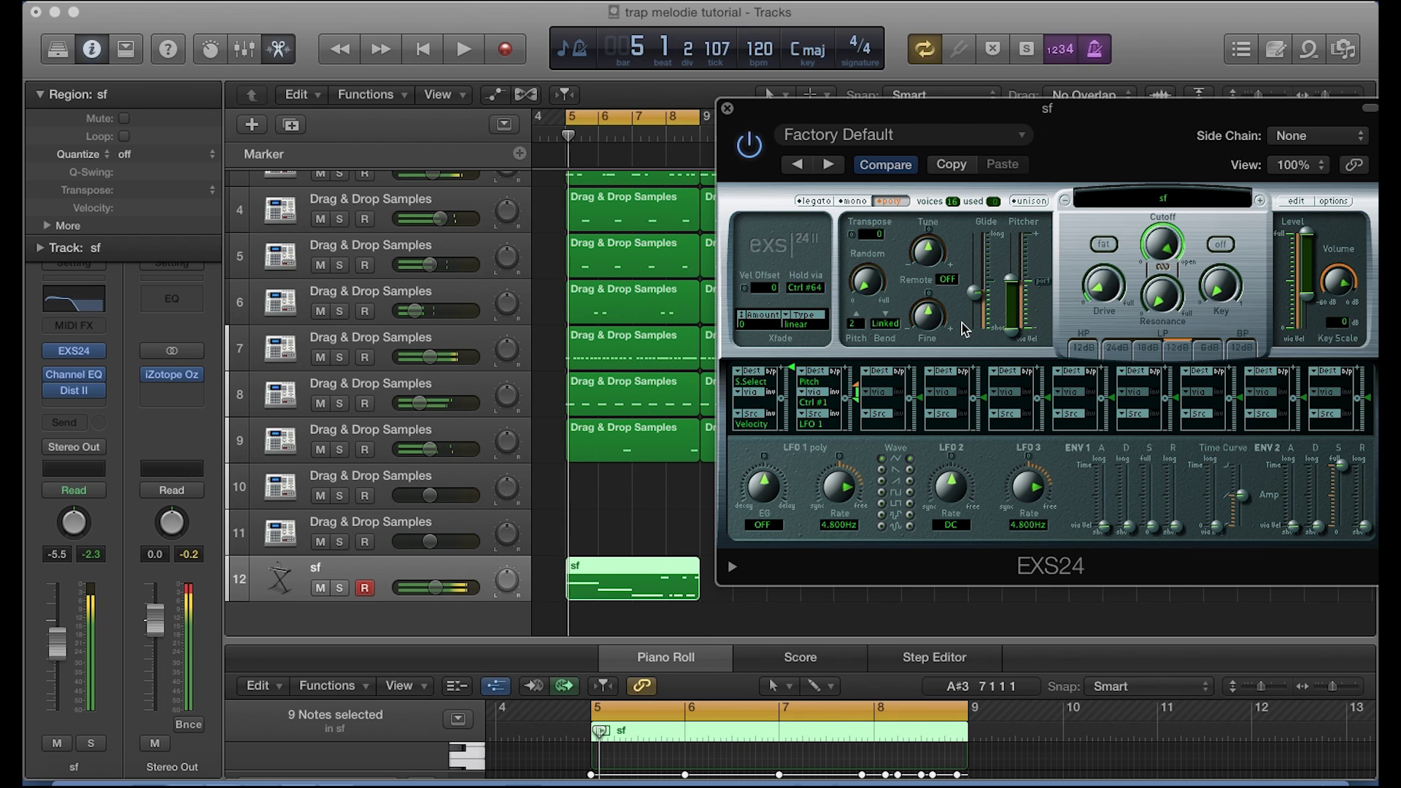
drag(1072, 132, 917, 120)
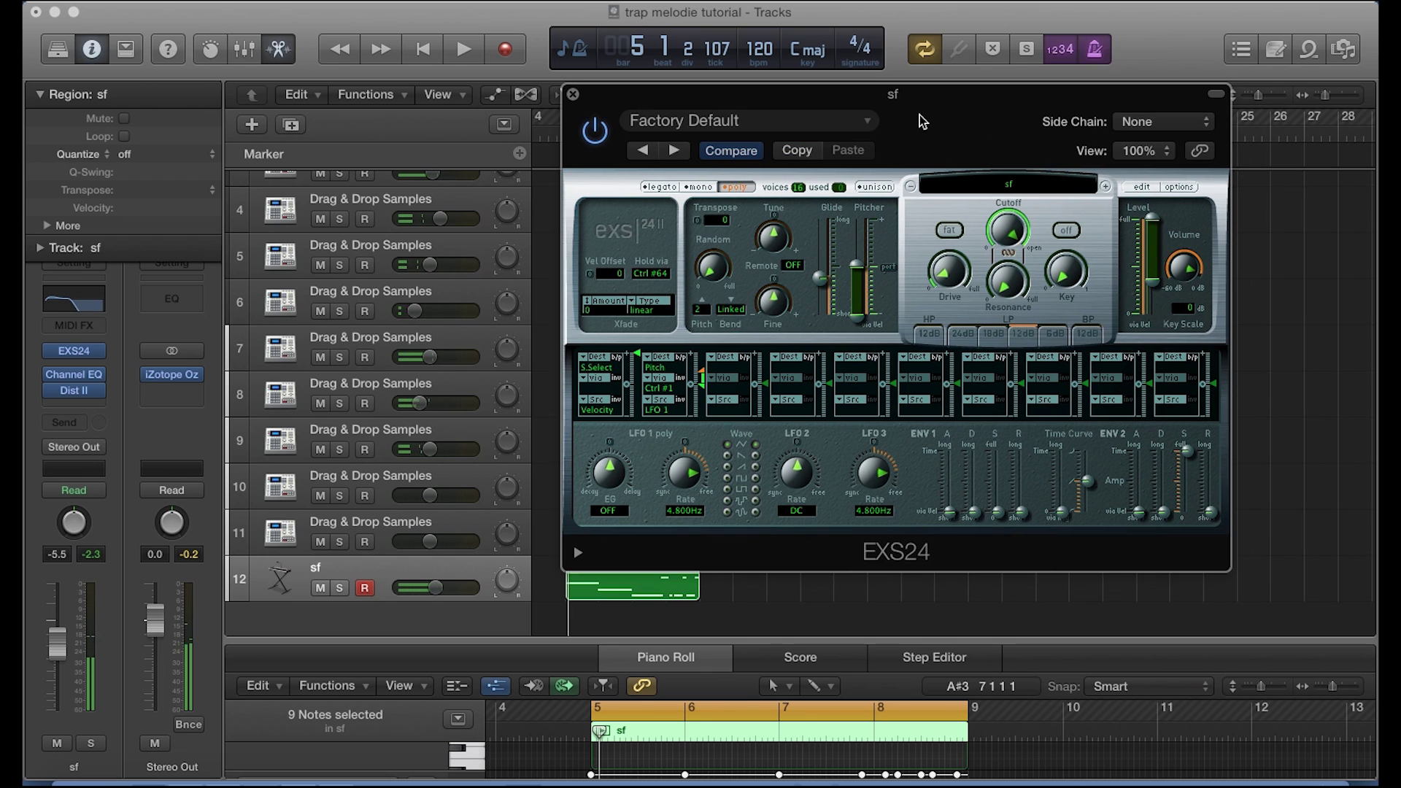